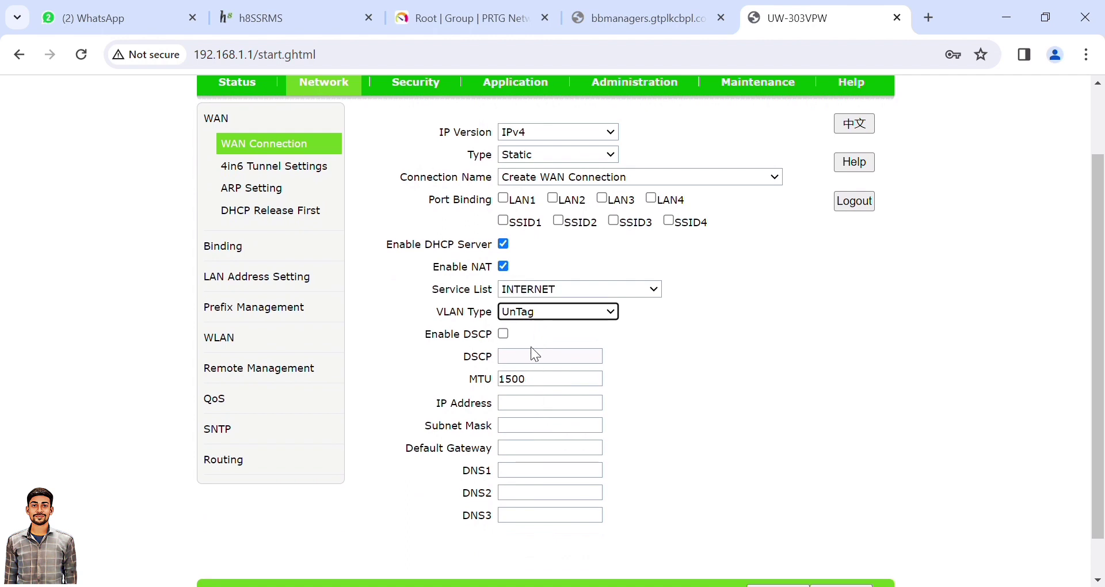
Step: Enter 10.21.76.229 as the static WAN connection's IP address, with MTU 1500
left_click(542, 382)
left_click(535, 406)
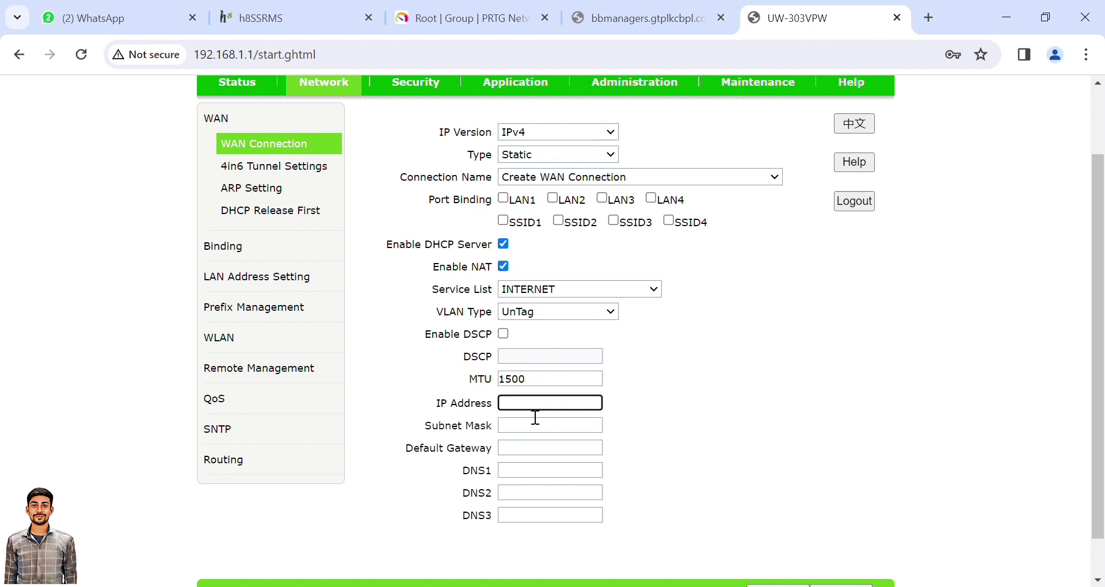
type("10.")
type("21.76.229")
left_click(537, 427)
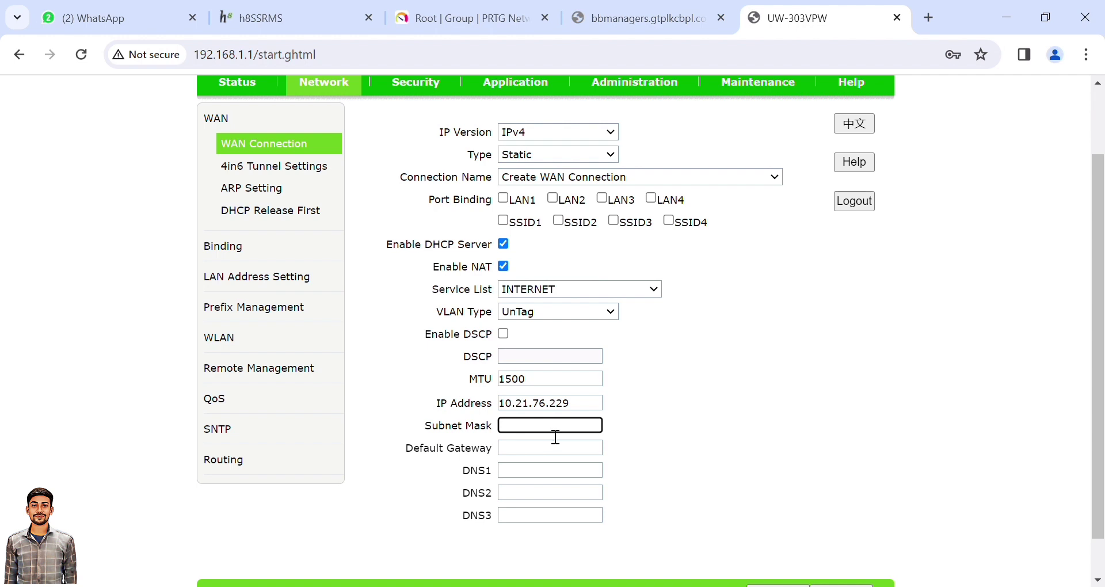
Step: Enter subnet mask 255.255.255.192 and default gateway 10.21.76.193
type("255.255.255.192")
key("Tab")
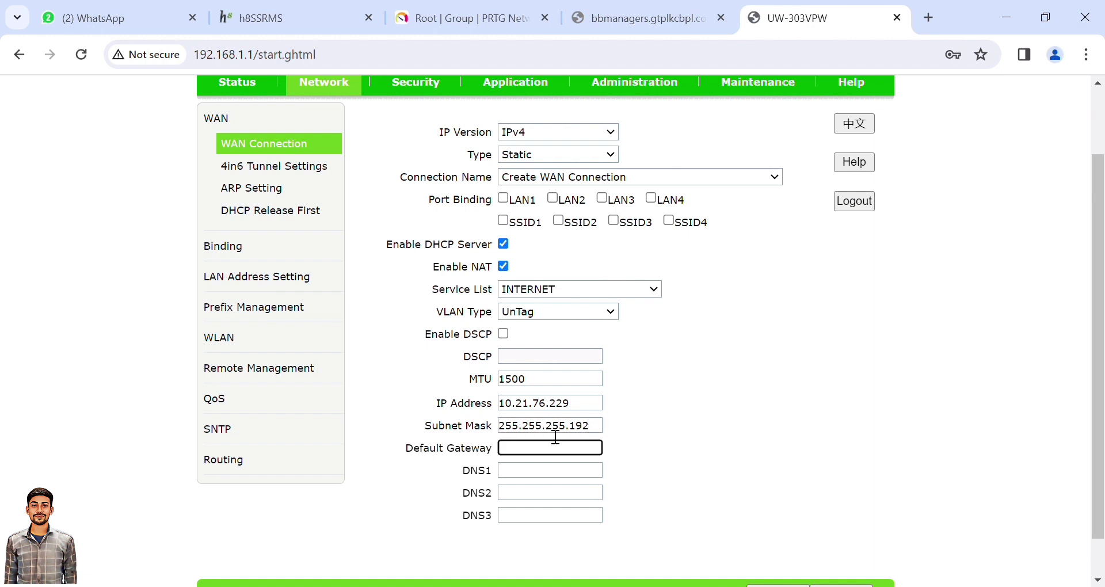
type("10.21.76.193")
Step: Enter DNS servers 103.211.23.130 and 103.211.21.2
key("Tab")
type("10")
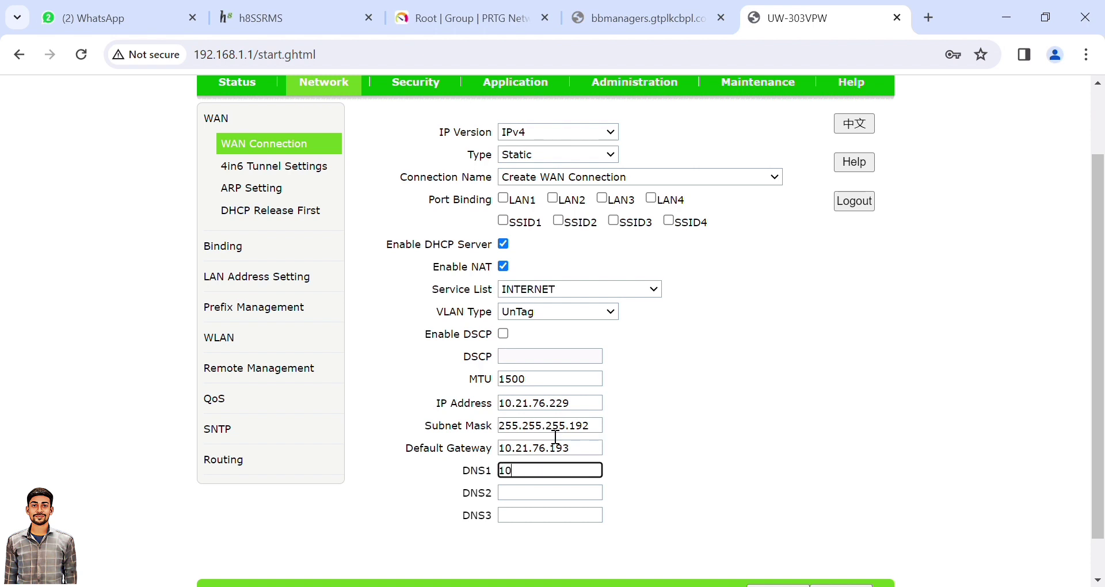
type("3.211.23.130")
key("Tab")
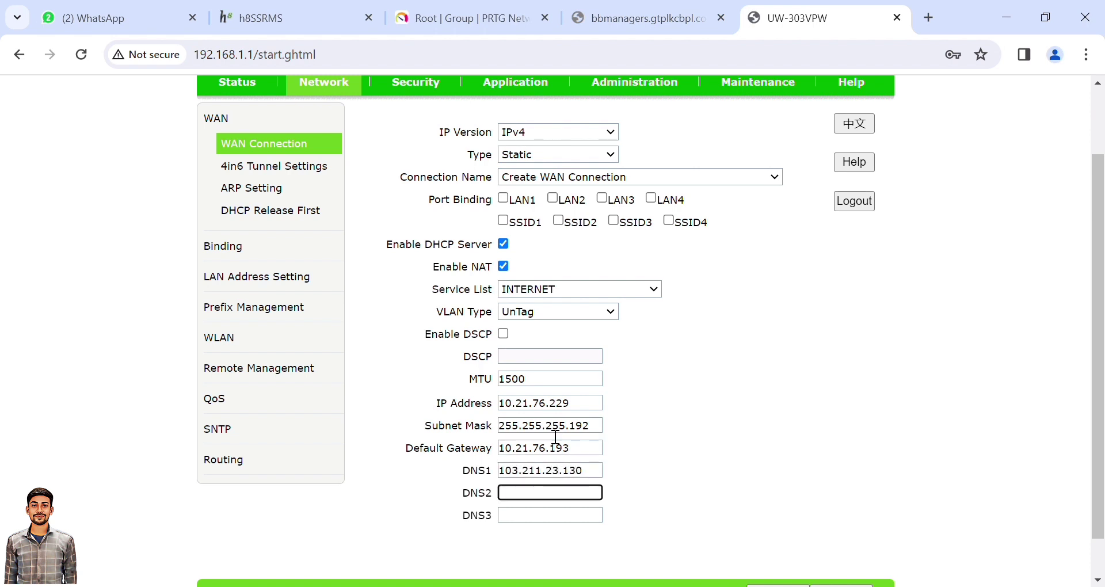
type("103.211.21.2")
scroll(556, 437, "down", 1)
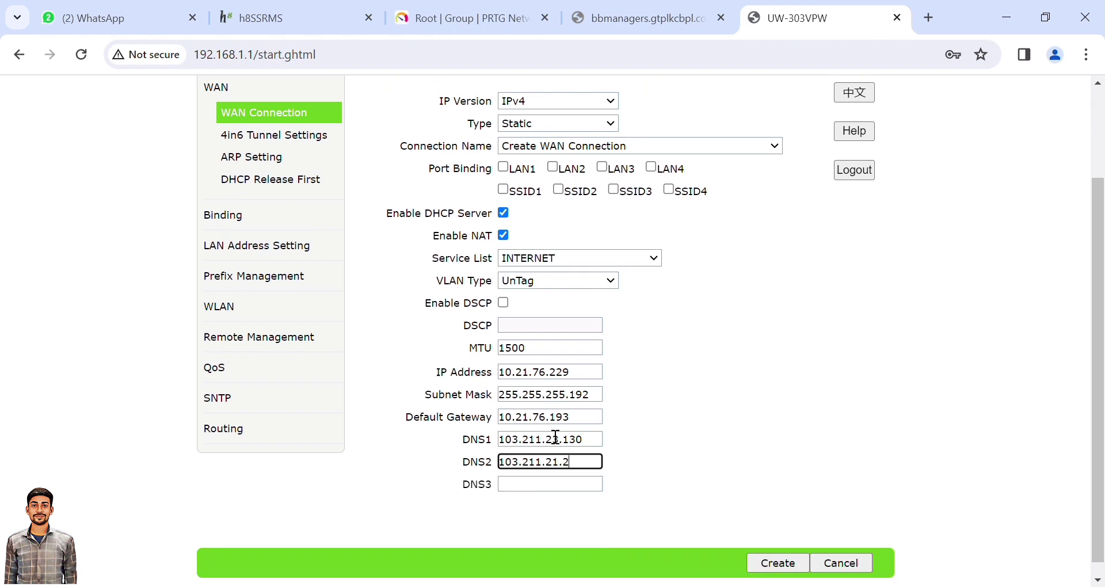
scroll(556, 438, "up", 2)
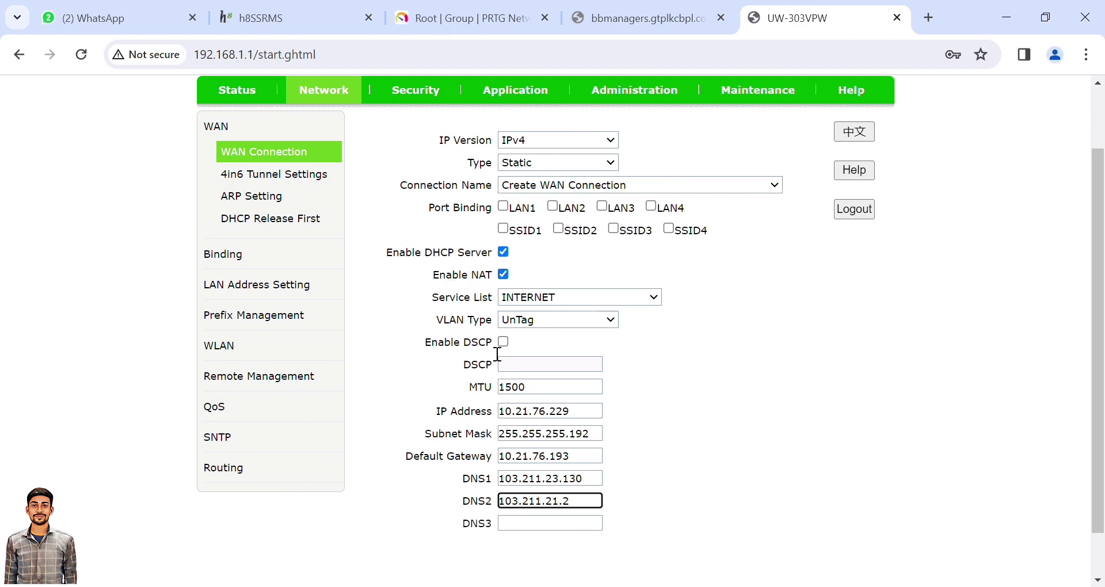
scroll(489, 348, "down", 1)
scroll(490, 351, "up", 2)
scroll(491, 351, "down", 1)
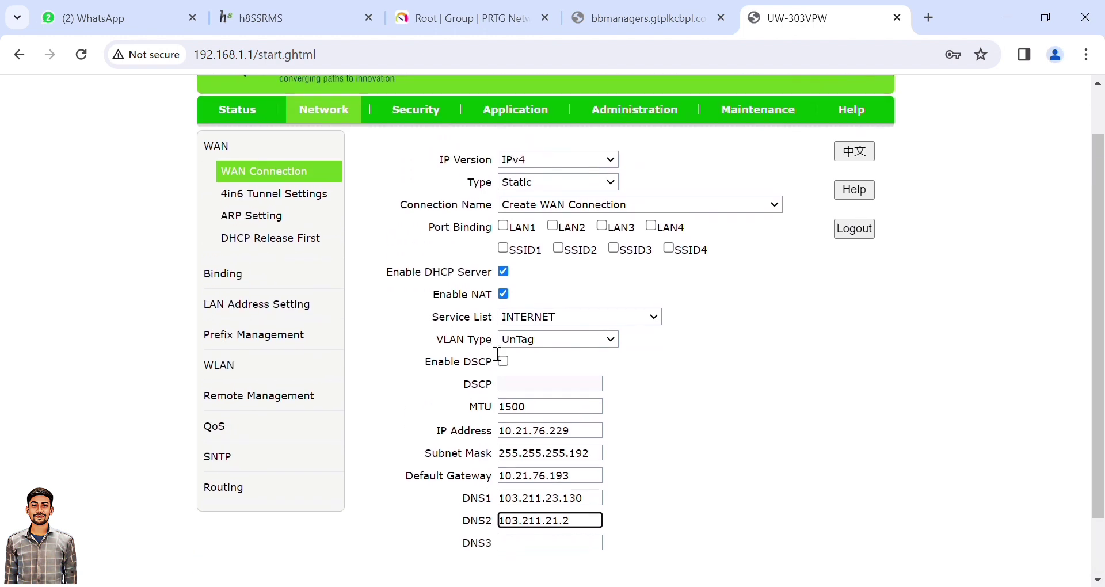
scroll(498, 354, "down", 2)
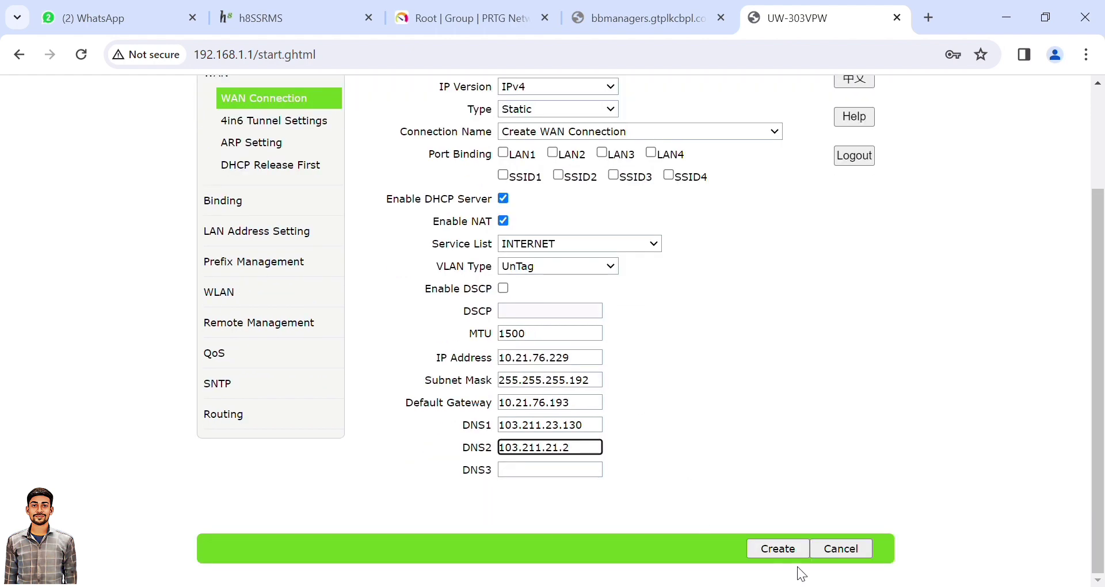
Step: Create the static WAN connection, now listed as 1_INTERNET_R_VID_
left_click(783, 547)
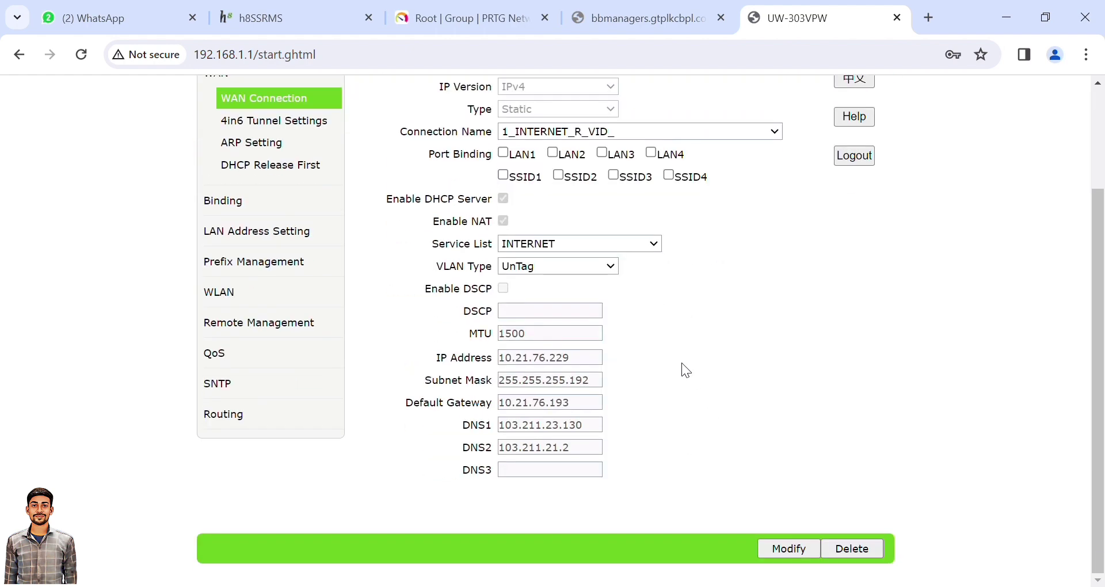
scroll(685, 370, "up", 1)
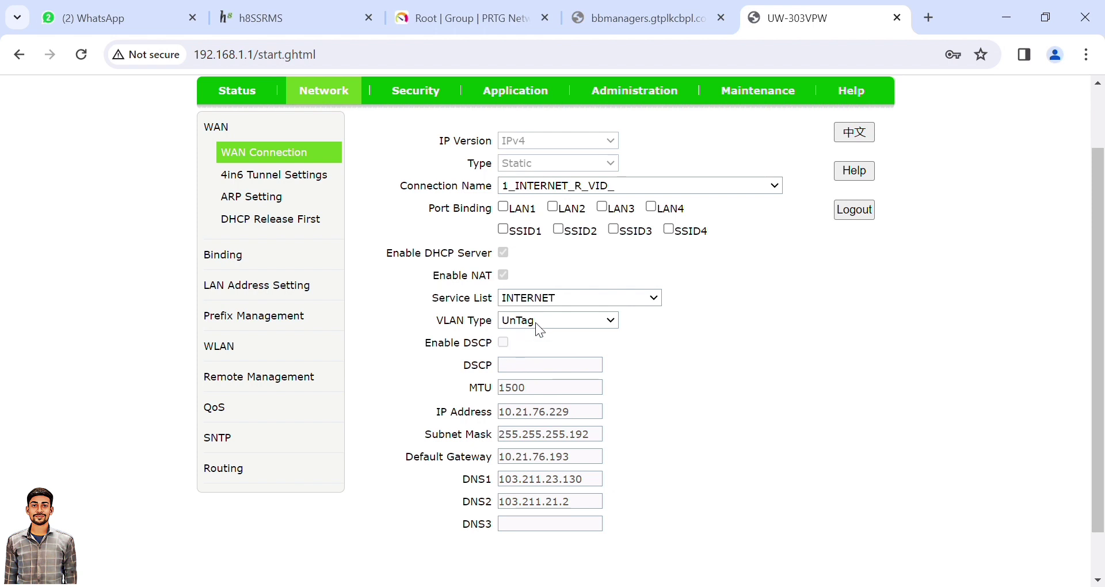
scroll(540, 331, "up", 2)
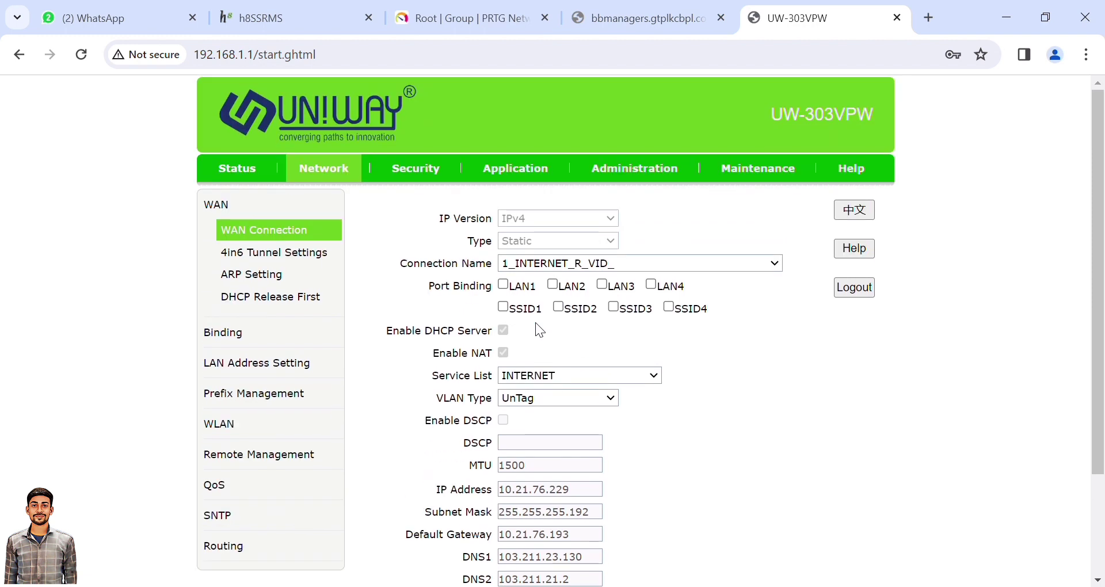
Step: Go to WLAN SSID Settings, where SSID1 is currently named oybp
left_click(425, 179)
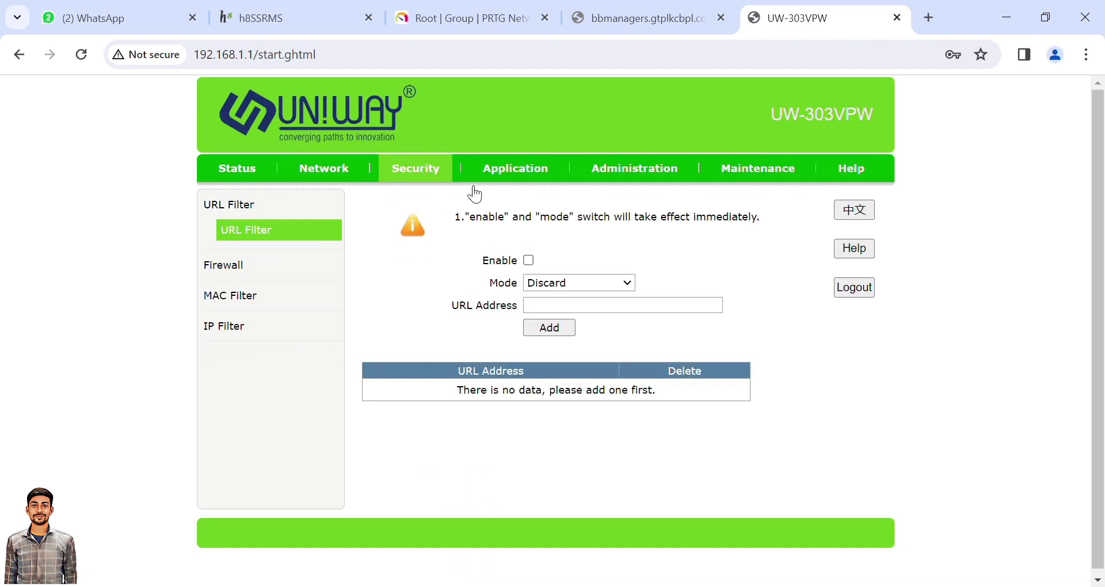
left_click(356, 178)
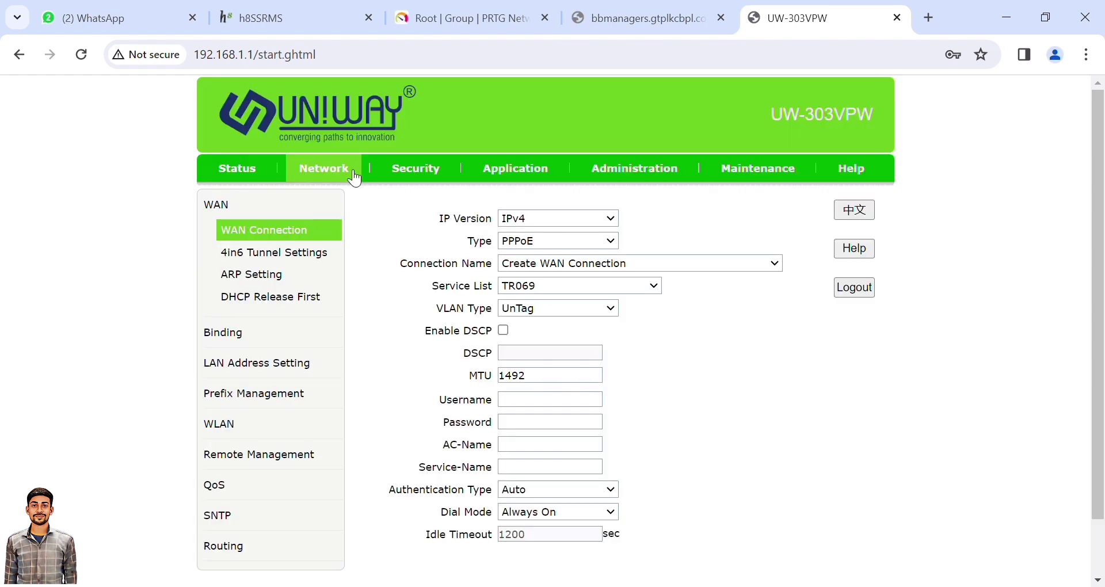
left_click(223, 426)
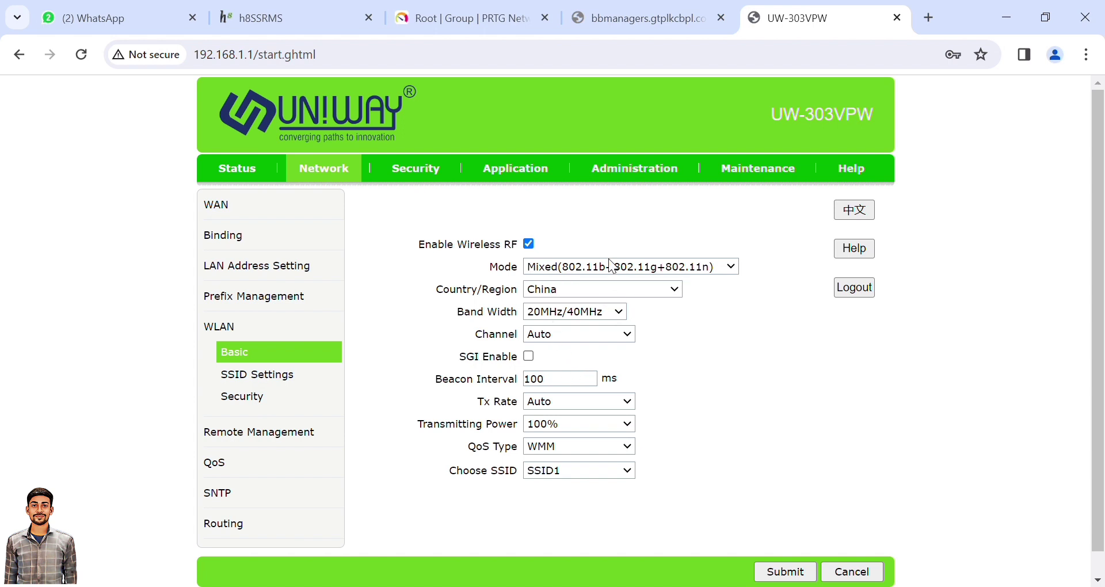
scroll(645, 346, "down", 1)
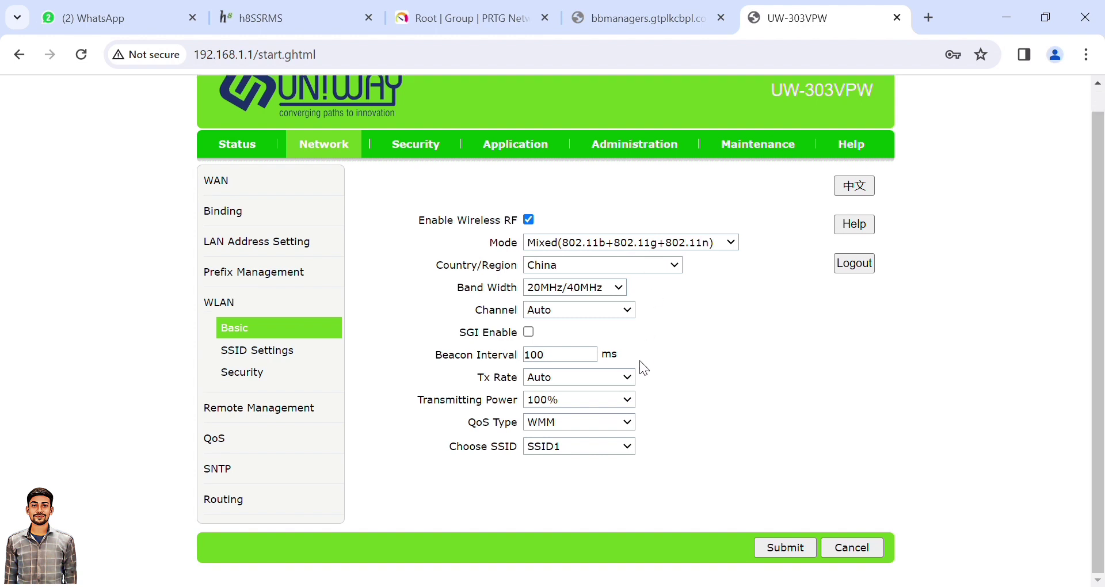
left_click(258, 351)
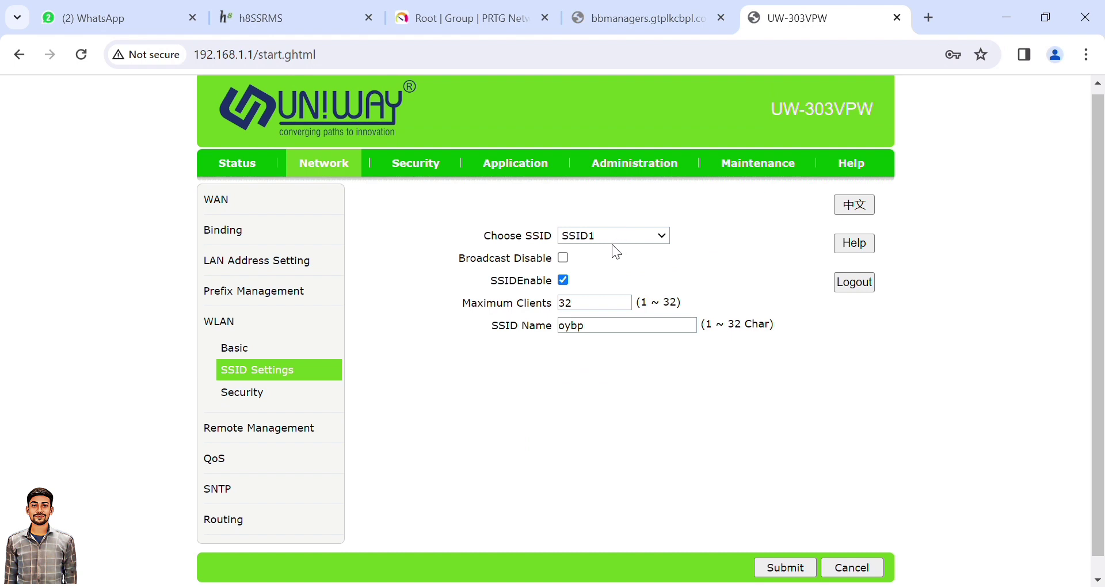
Step: Replace SSID1's name oybp with the owner's full name and submit
left_click(607, 309)
left_click(248, 354)
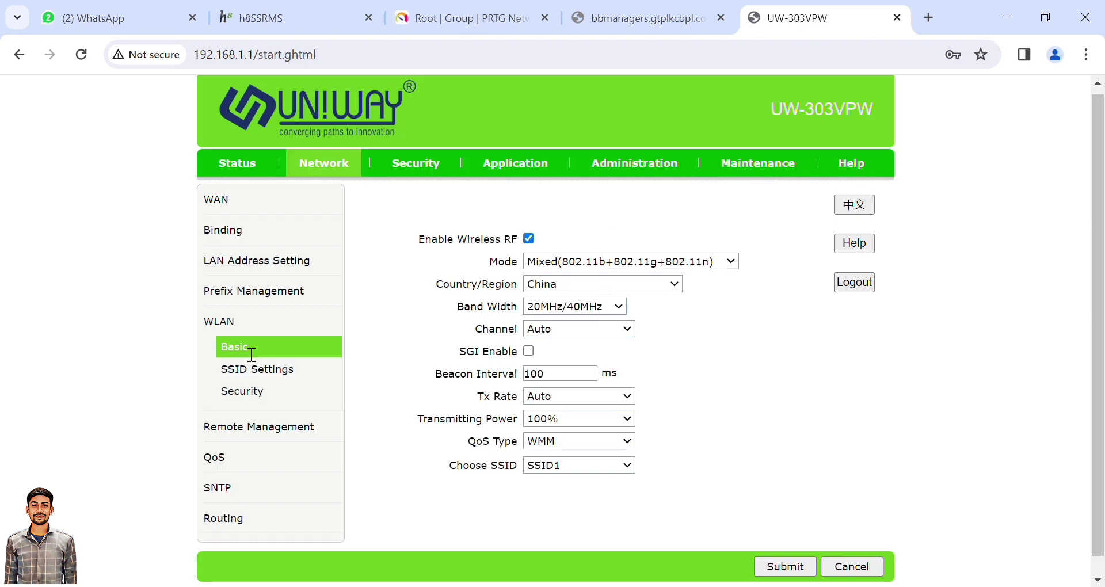
scroll(640, 390, "down", 1)
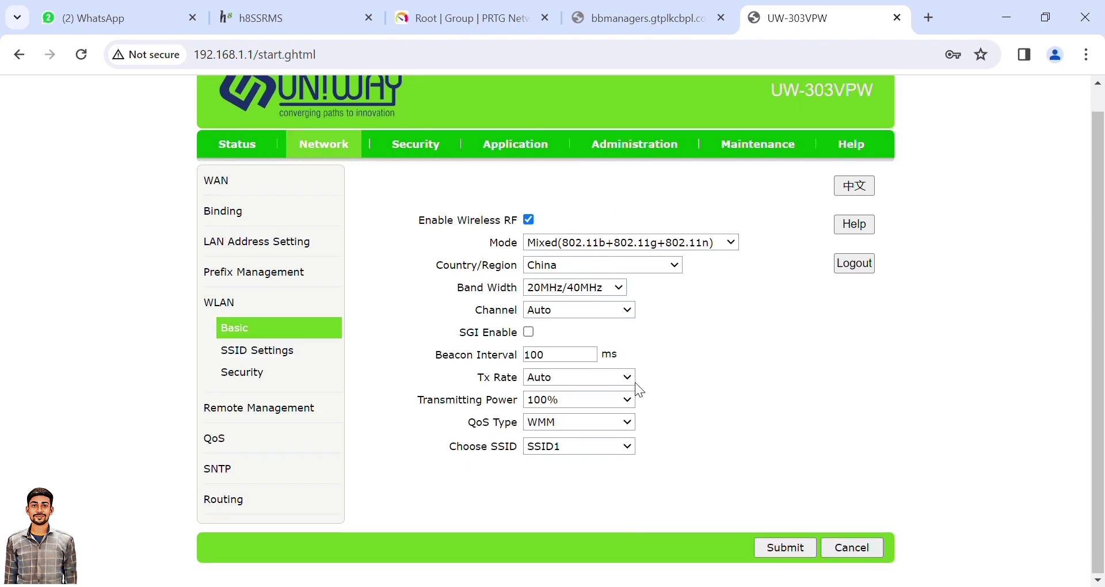
left_click(238, 350)
left_click(635, 332)
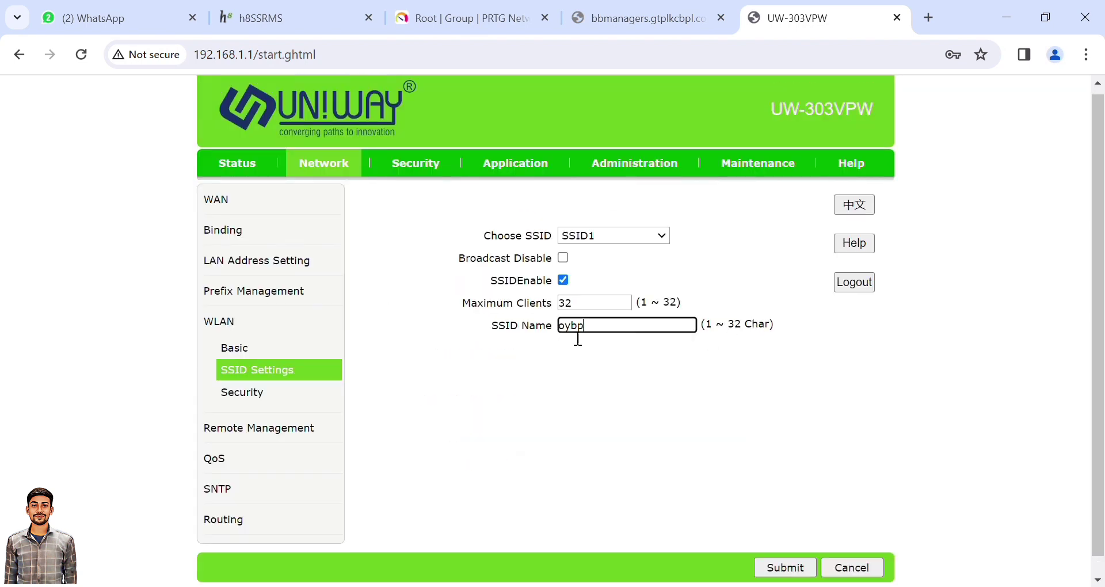
key("ctrl+a")
key("BackSpace")
scroll(589, 335, "down", 1)
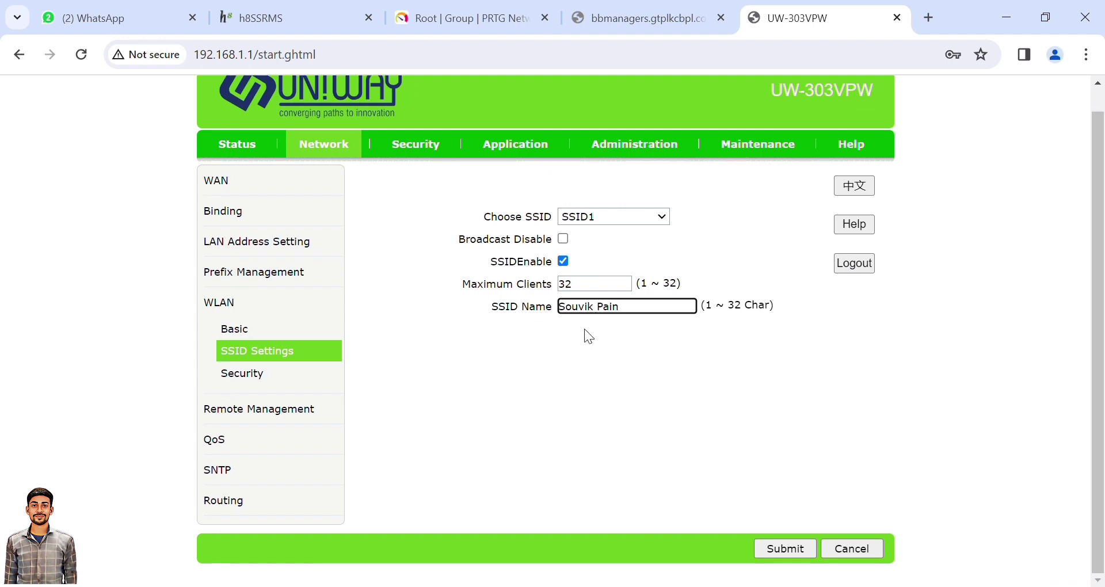
left_click(783, 547)
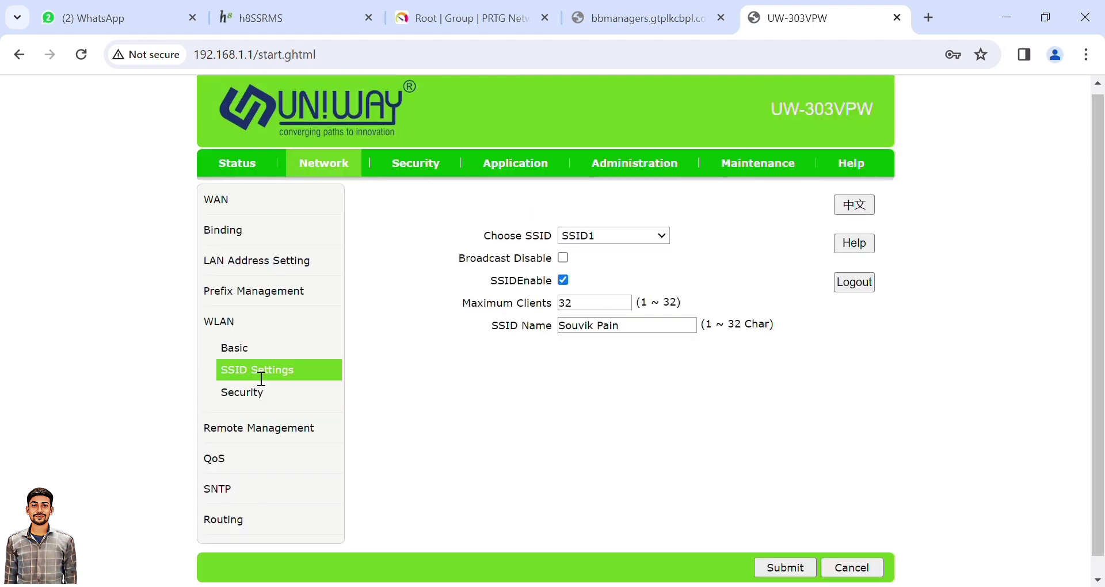
Step: Set a new 10-digit WPA/WPA2-PSK passphrase for SSID1 and submit it
left_click(248, 397)
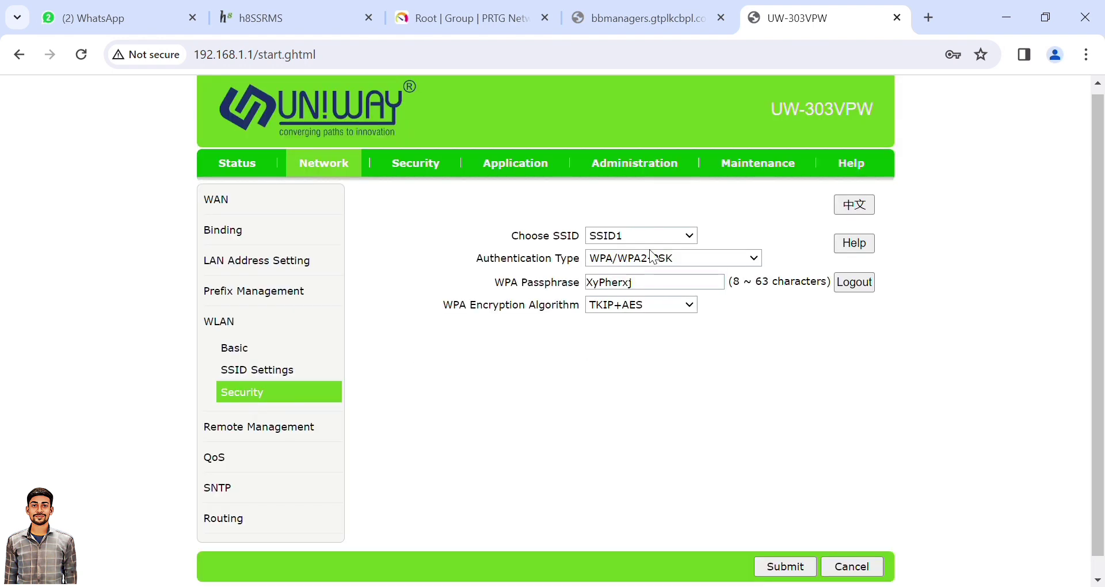
left_click(660, 288)
key("BackSpace")
key("BackSpace")
key("BackSpace")
key("BackSpace")
key("BackSpace")
key("BackSpace")
key("BackSpace")
key("BackSpace")
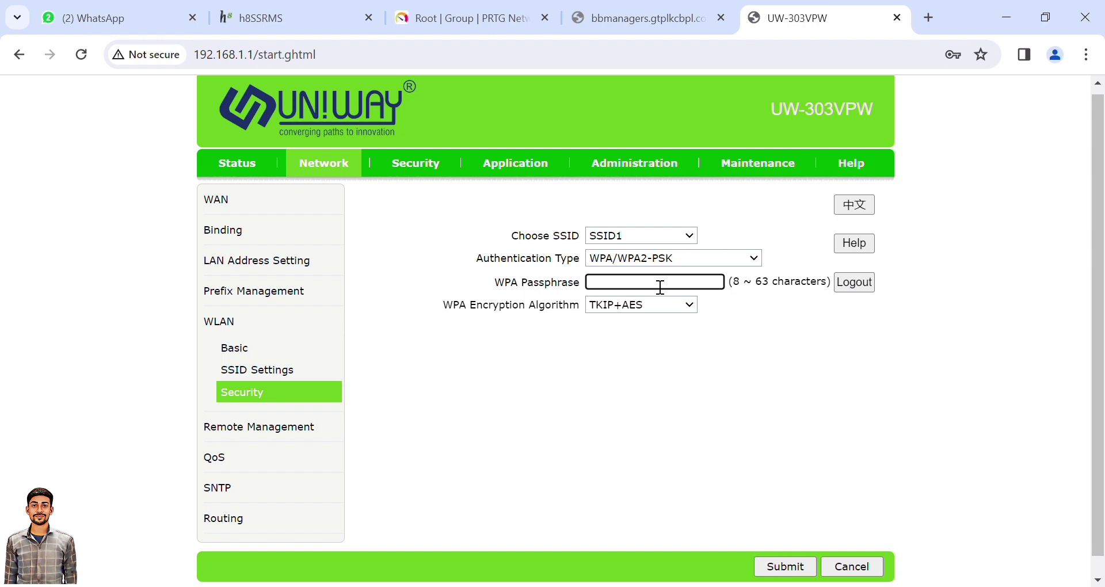
left_click(777, 569)
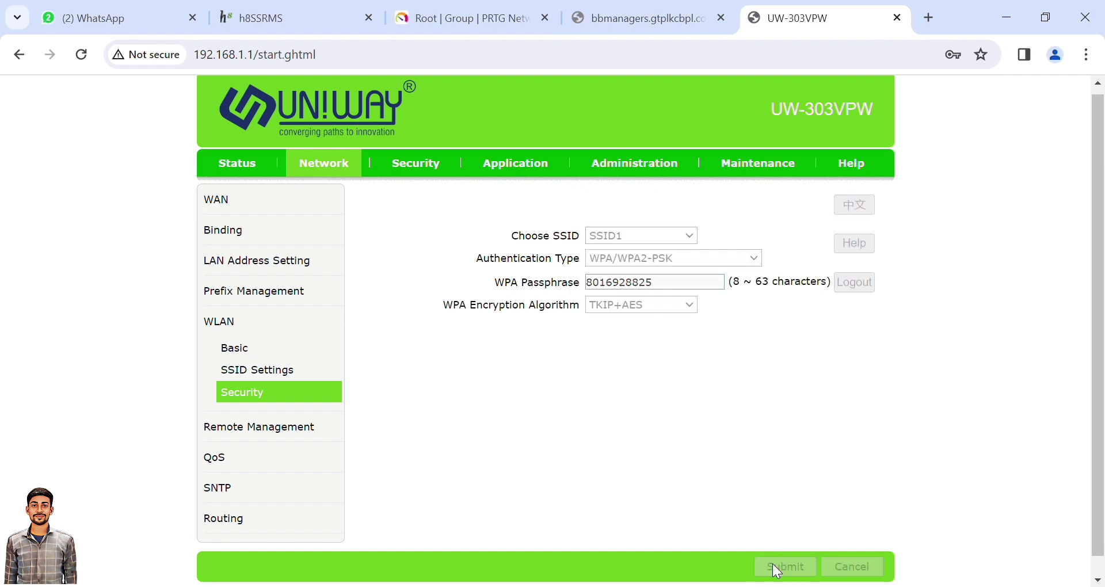
Step: Show the WLAN Basic settings page with wireless RF enabled
left_click(240, 347)
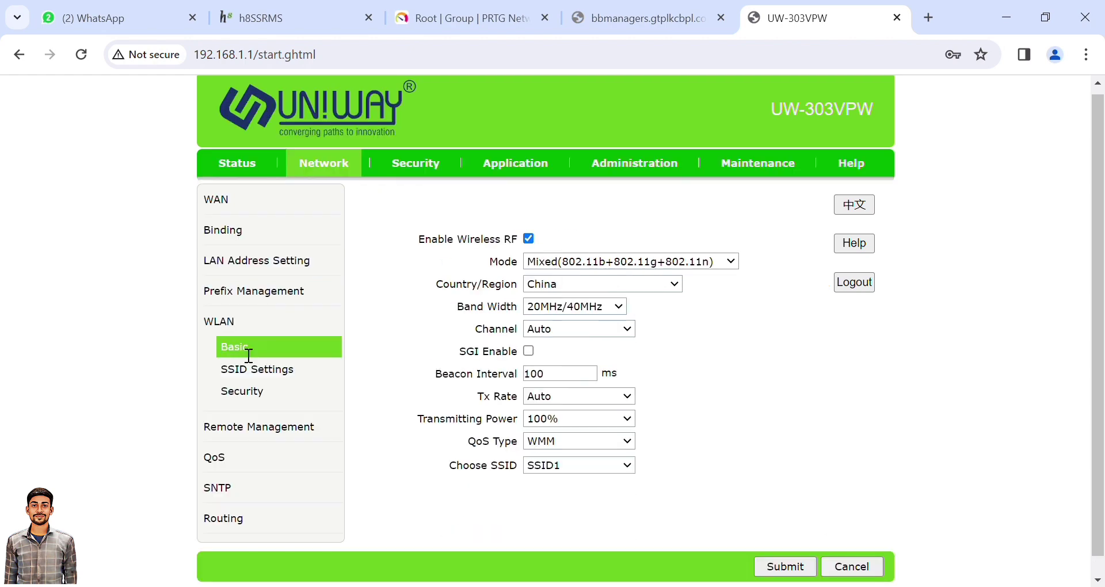
left_click(222, 230)
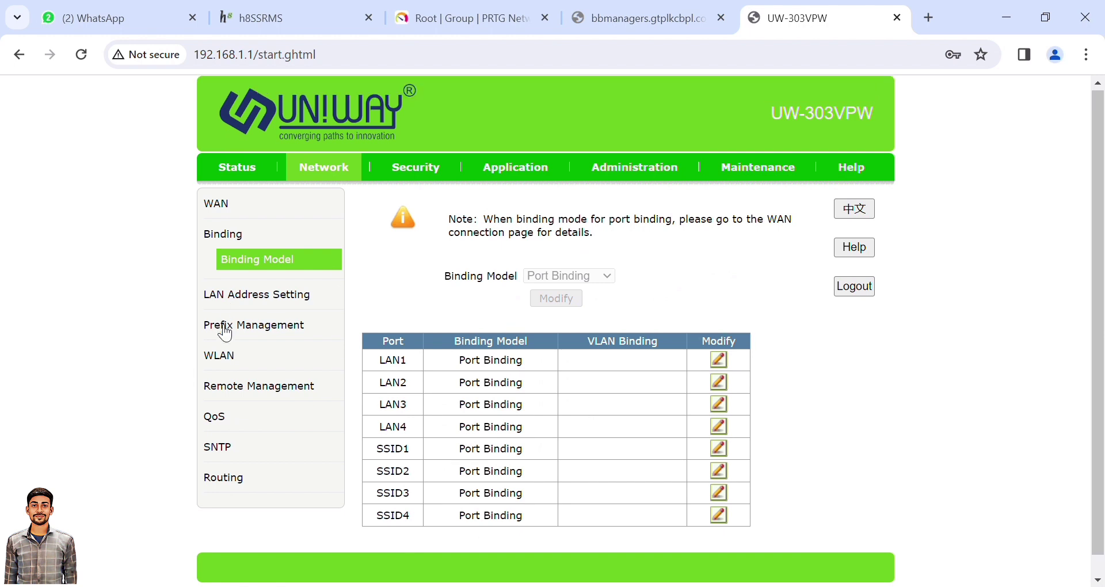
left_click(233, 358)
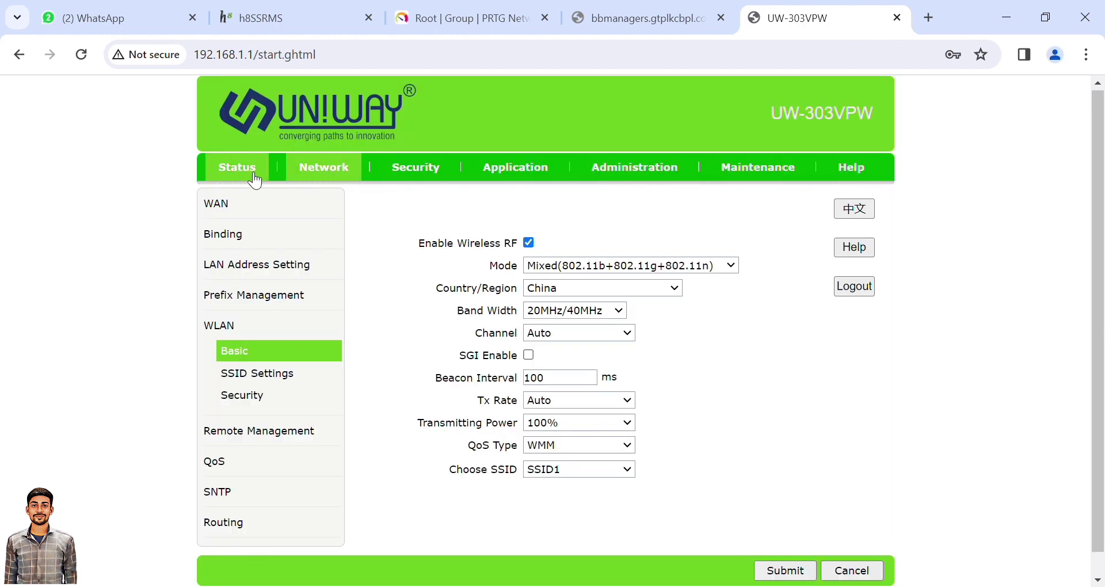
Step: Change the WAN connection type from PPPoE to Static, leaving the IP version unchanged
left_click(336, 167)
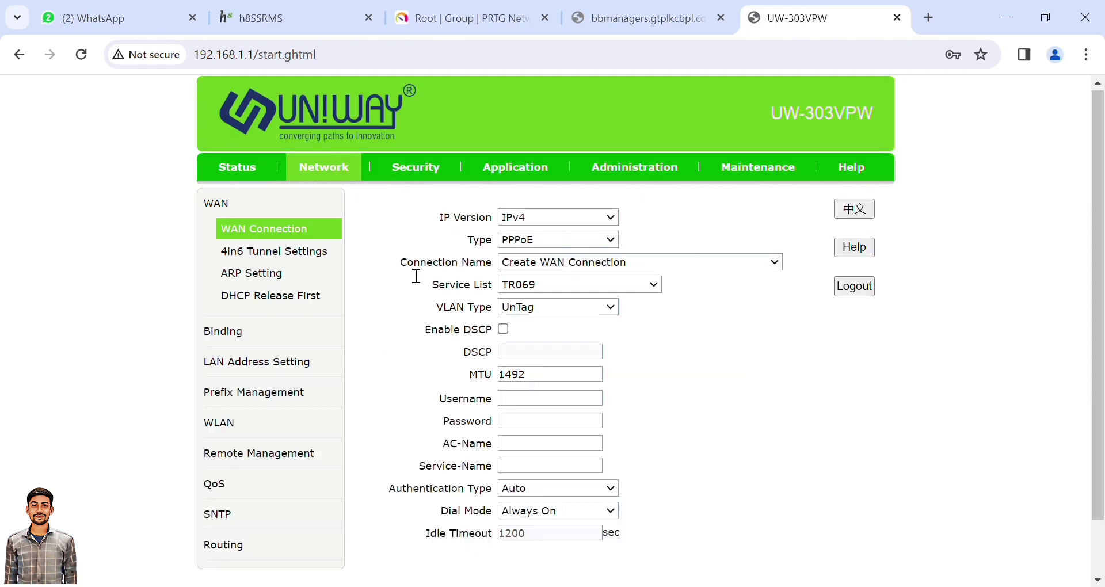
scroll(402, 276, "down", 1)
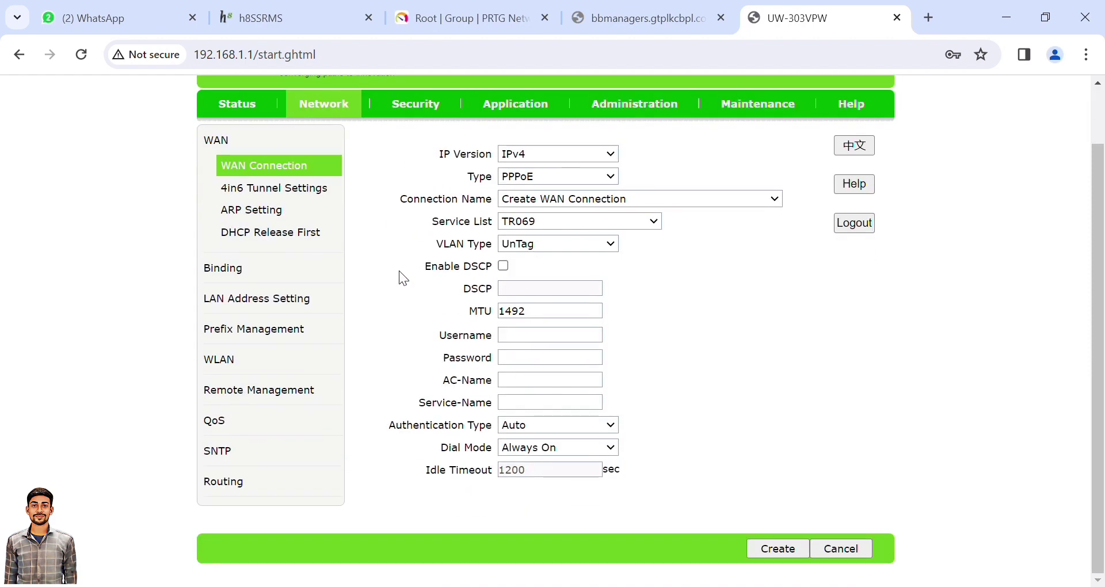
scroll(401, 277, "up", 1)
left_click(428, 178)
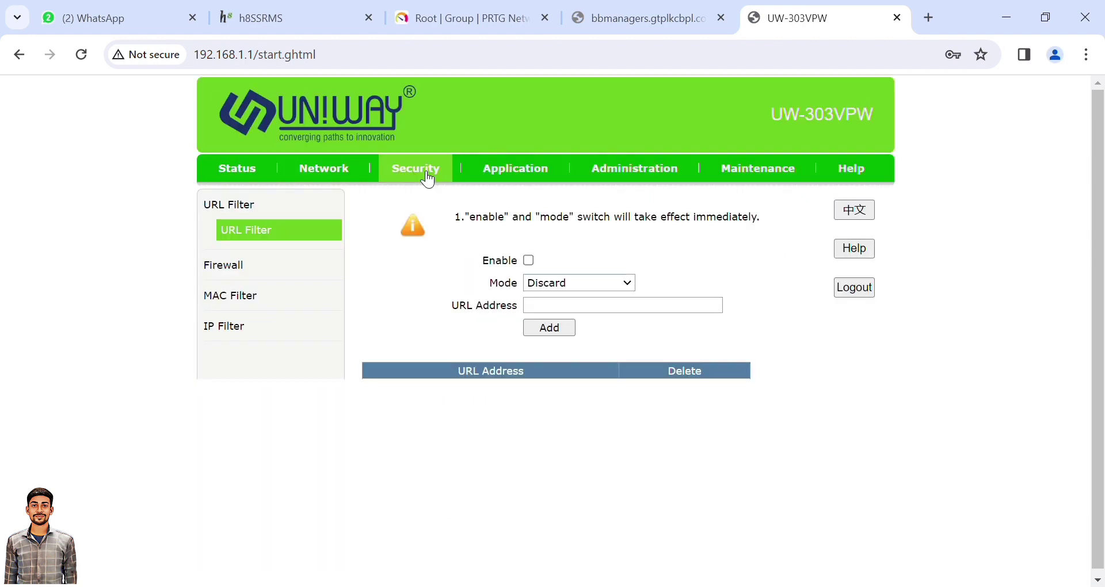
left_click(320, 171)
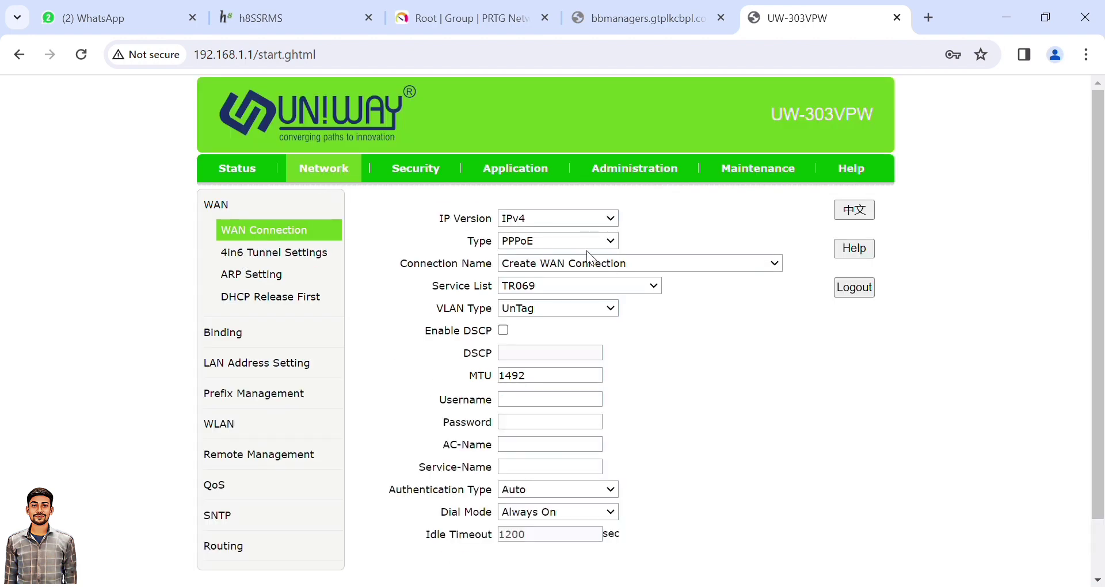
left_click(547, 217)
left_click(542, 230)
left_click(524, 272)
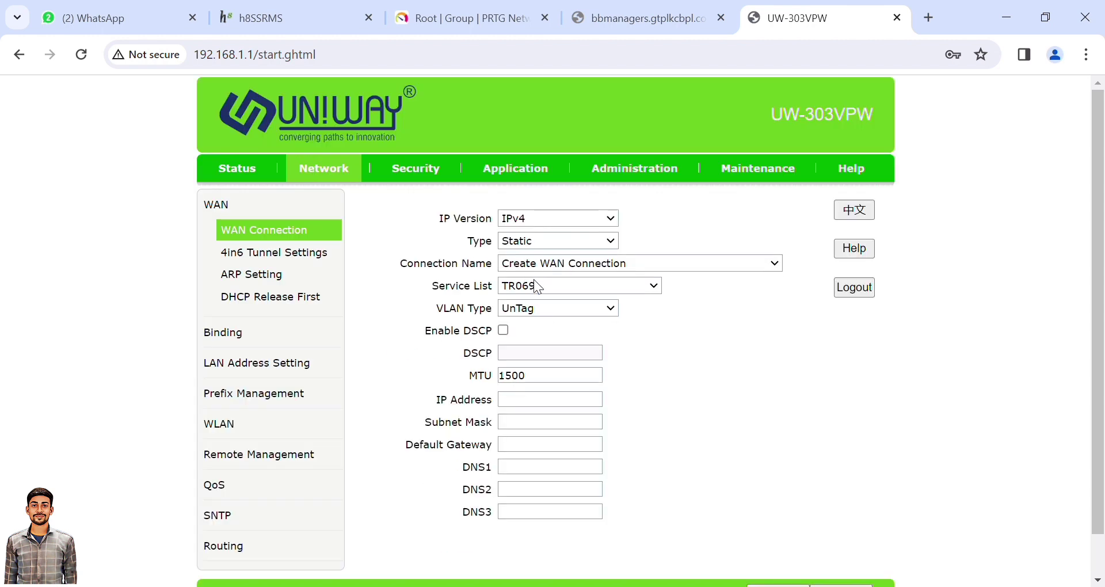
Step: View the Device Information status page showing hardware V2.0 and software TM-V2.0.9
scroll(570, 327, "down", 1)
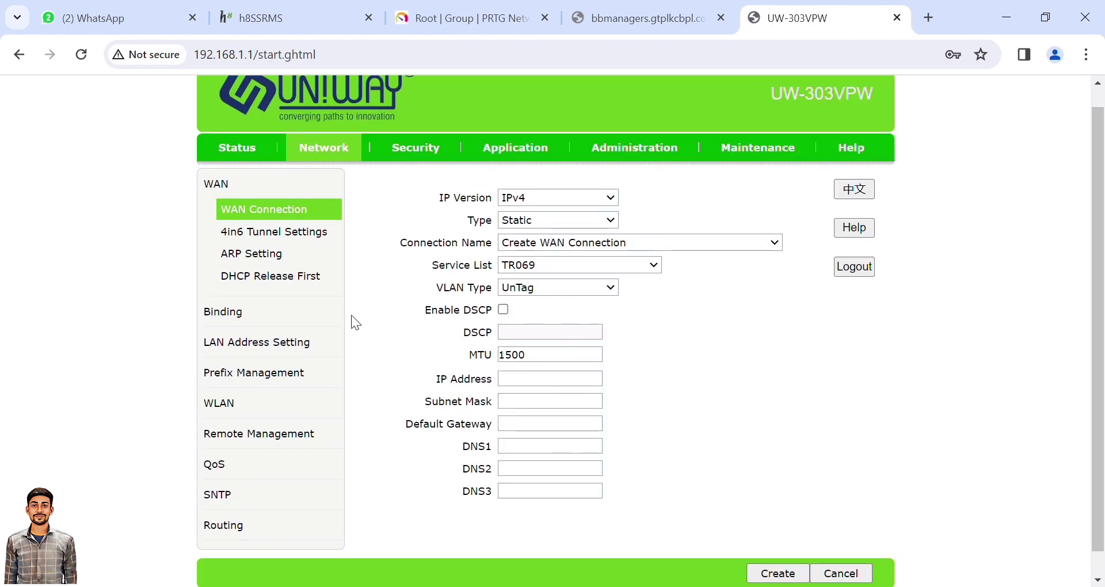
scroll(352, 315, "up", 1)
left_click(253, 168)
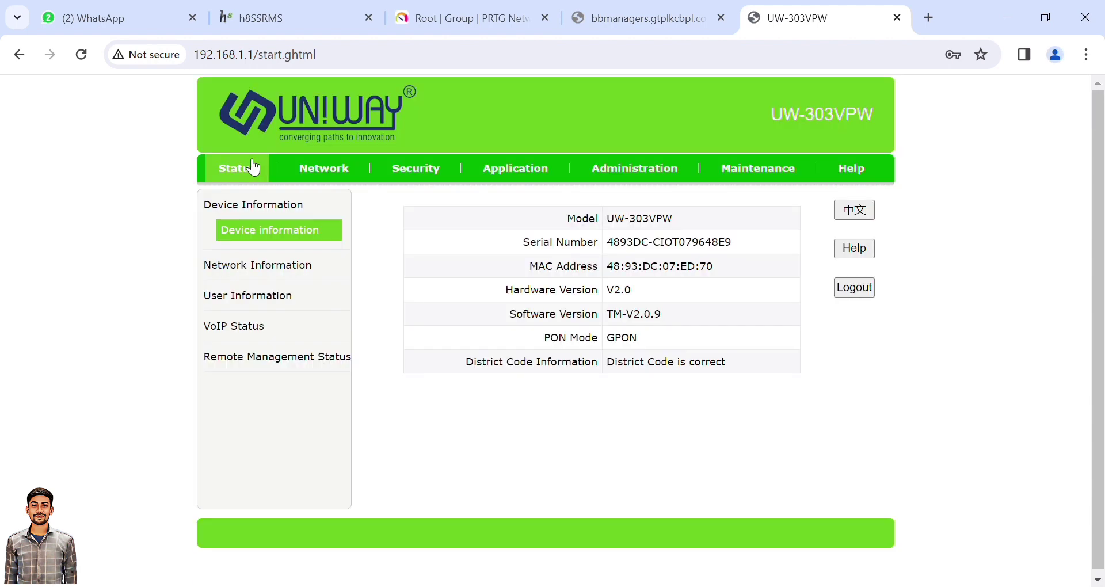
Step: Open IPv4 Connection status and refresh it to show the static WAN at 10.21.76.229
left_click(242, 268)
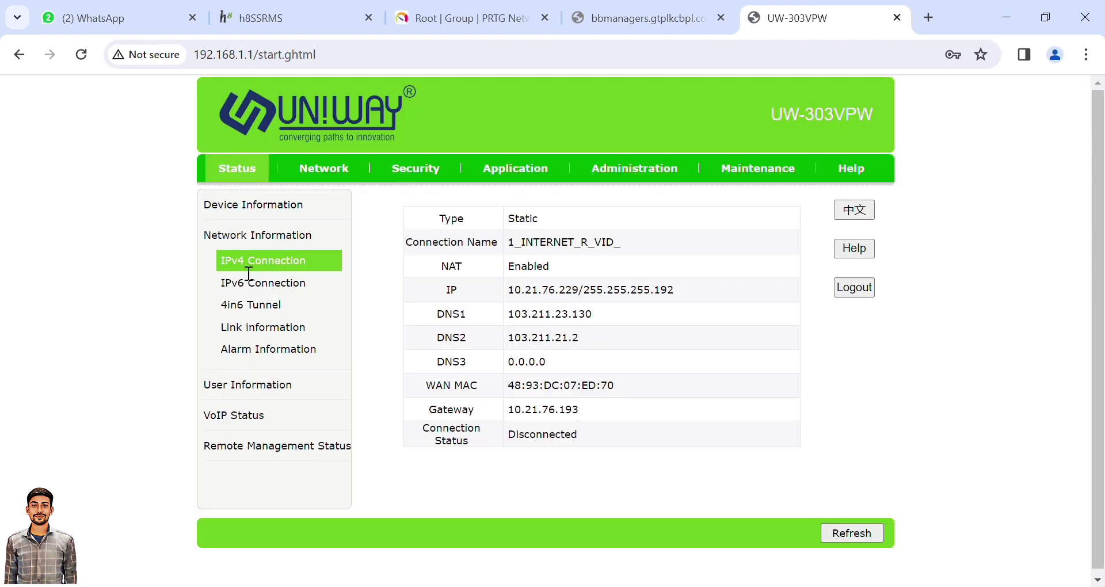
scroll(616, 297, "down", 1)
left_click(866, 531)
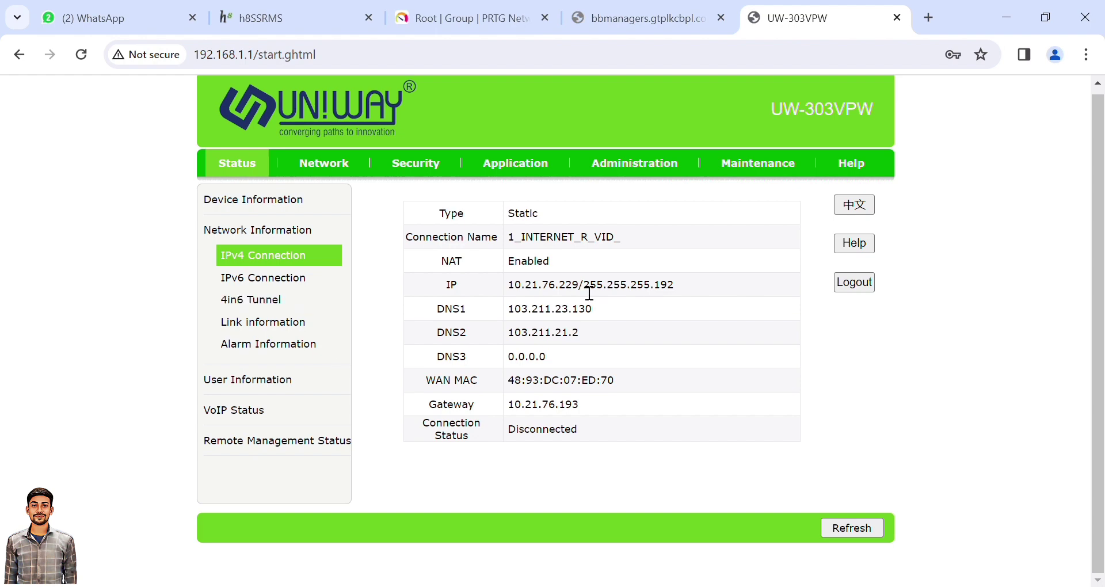
Step: Refresh the IPv4 status and look through the WAN, Security and WLAN settings pages
left_click(849, 527)
left_click(315, 165)
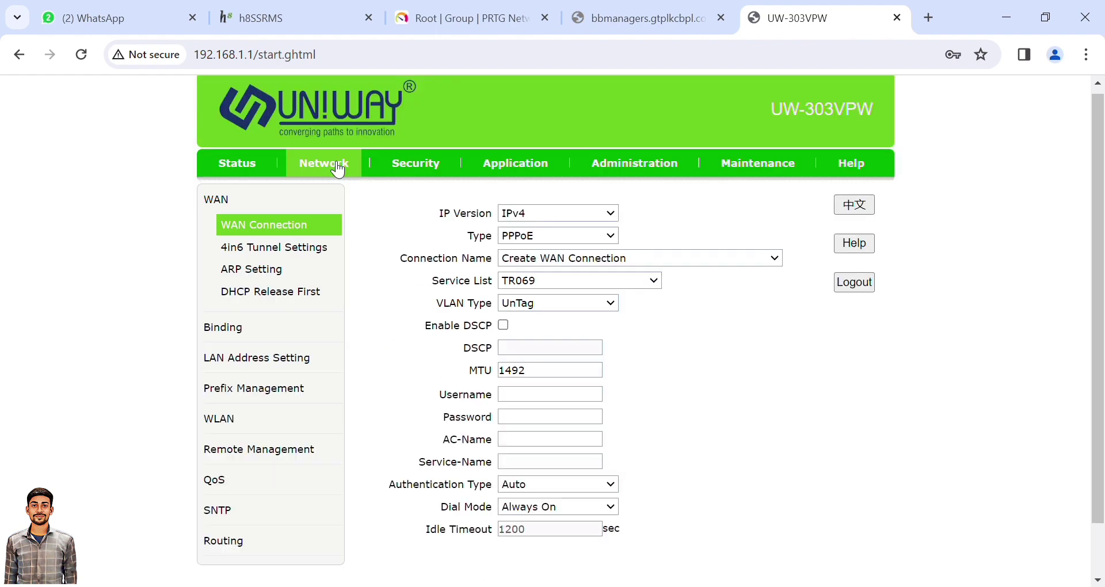
scroll(438, 336, "down", 1)
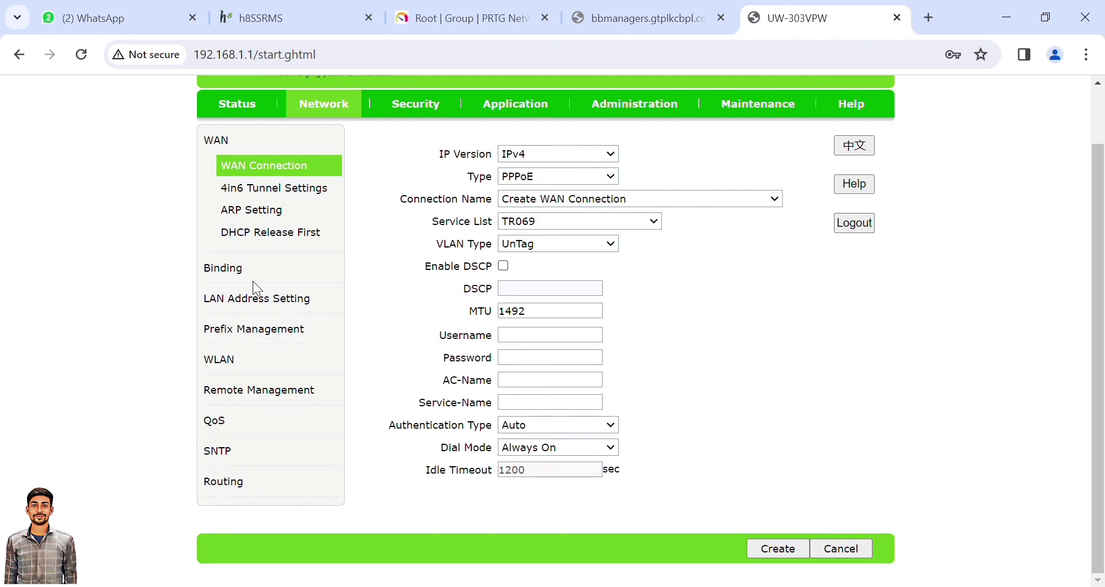
left_click(398, 103)
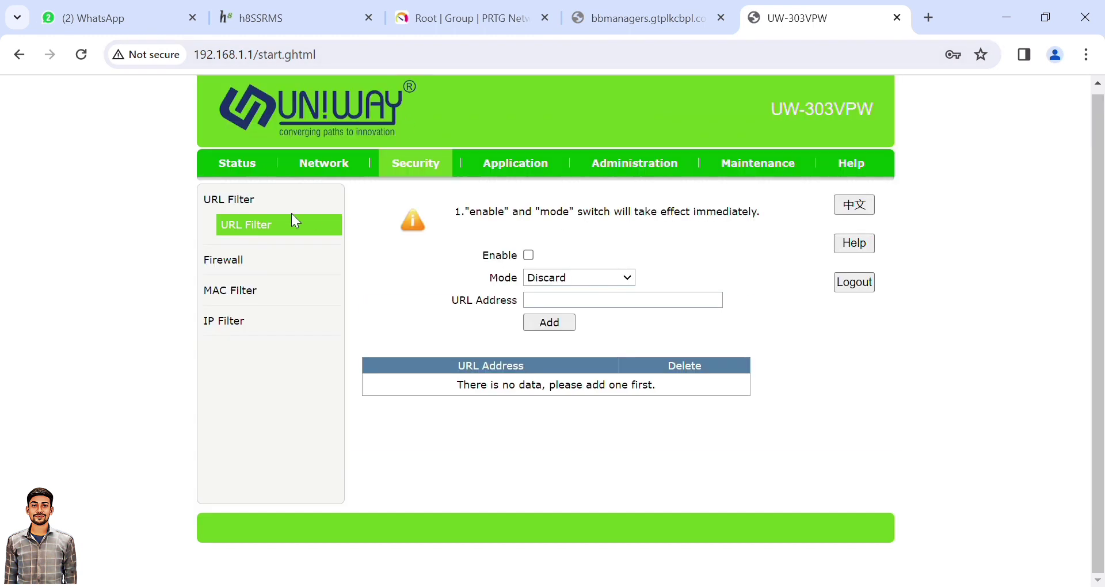
left_click(313, 164)
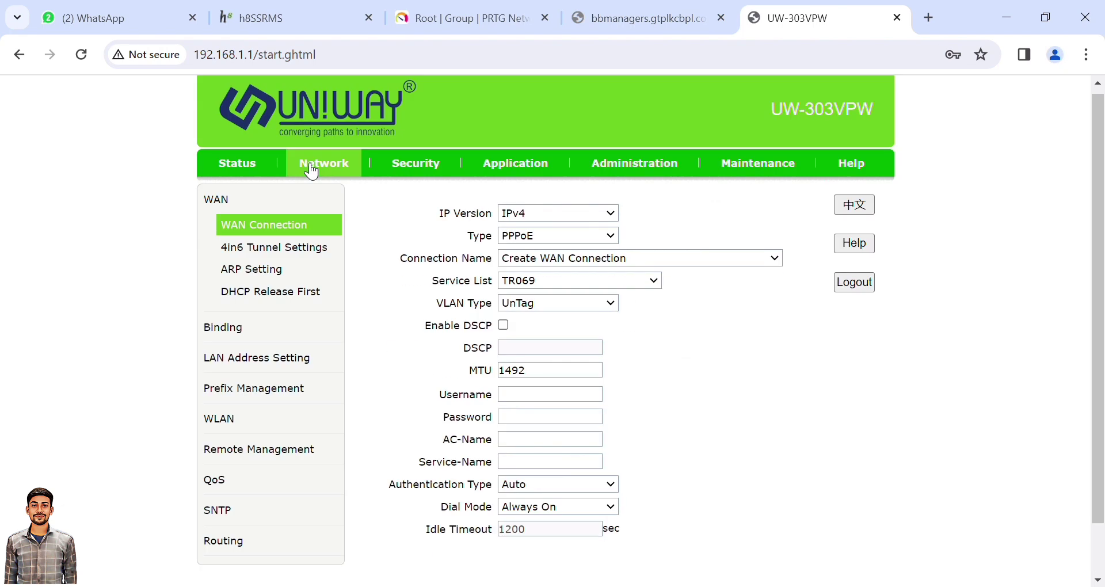
left_click(223, 423)
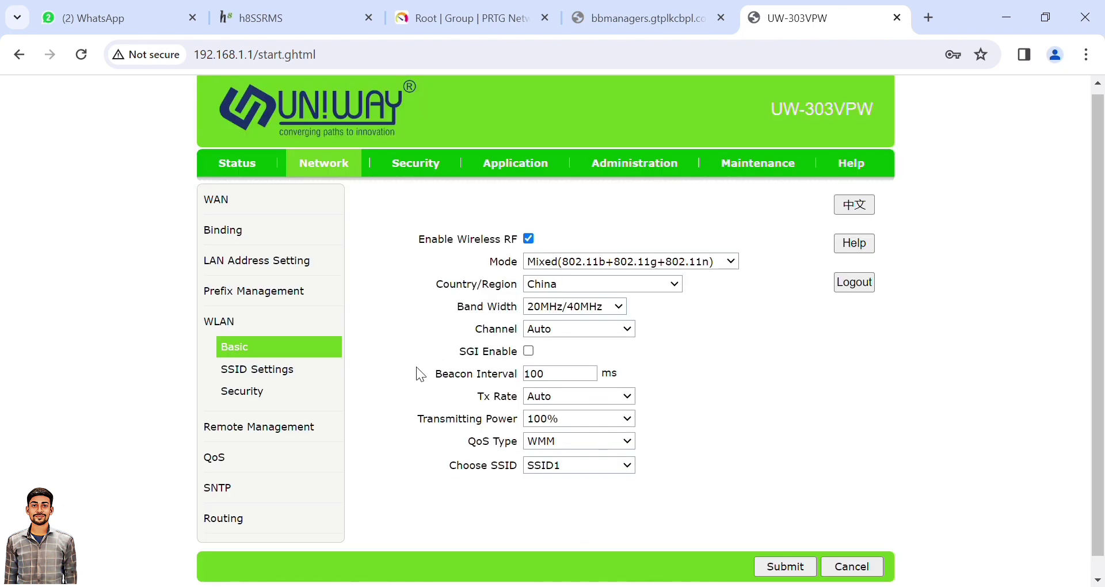
scroll(417, 369, "down", 1)
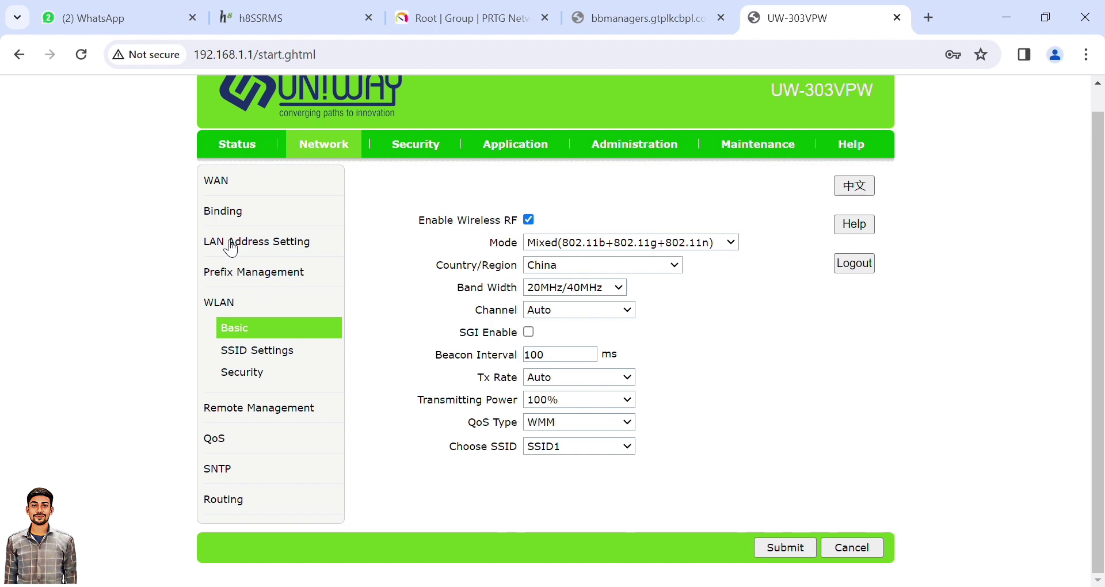
Step: Check the Binding and DHCP Release First pages, then return to Device Information
left_click(222, 214)
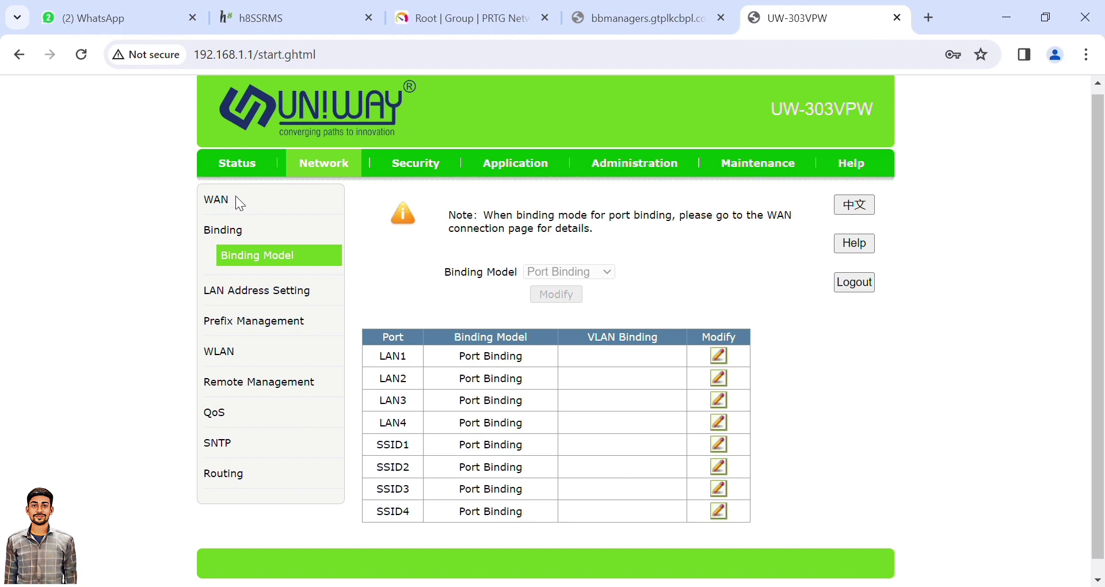
left_click(226, 208)
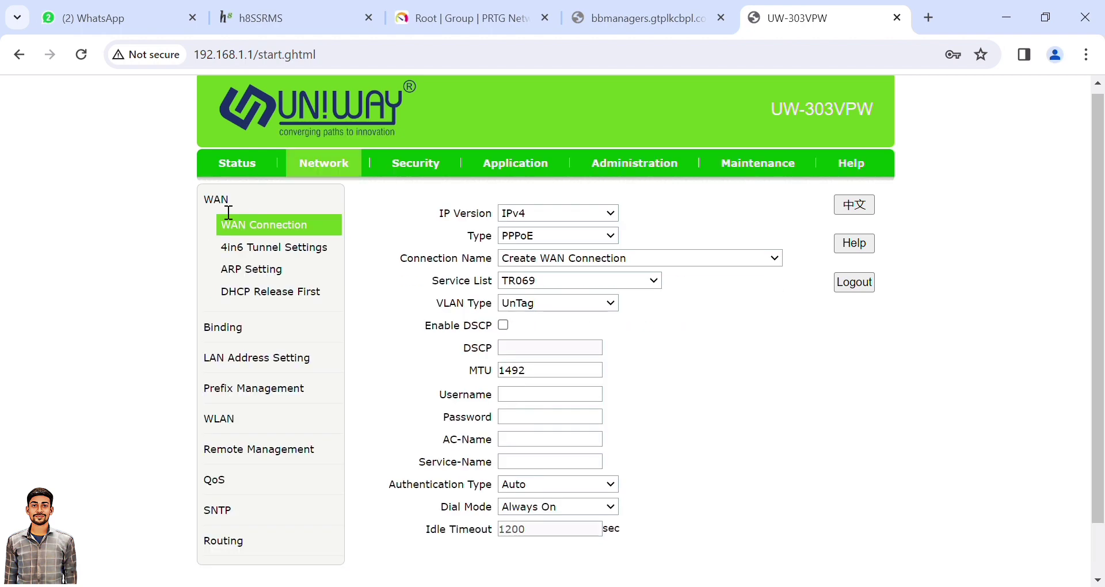
scroll(389, 310, "down", 1)
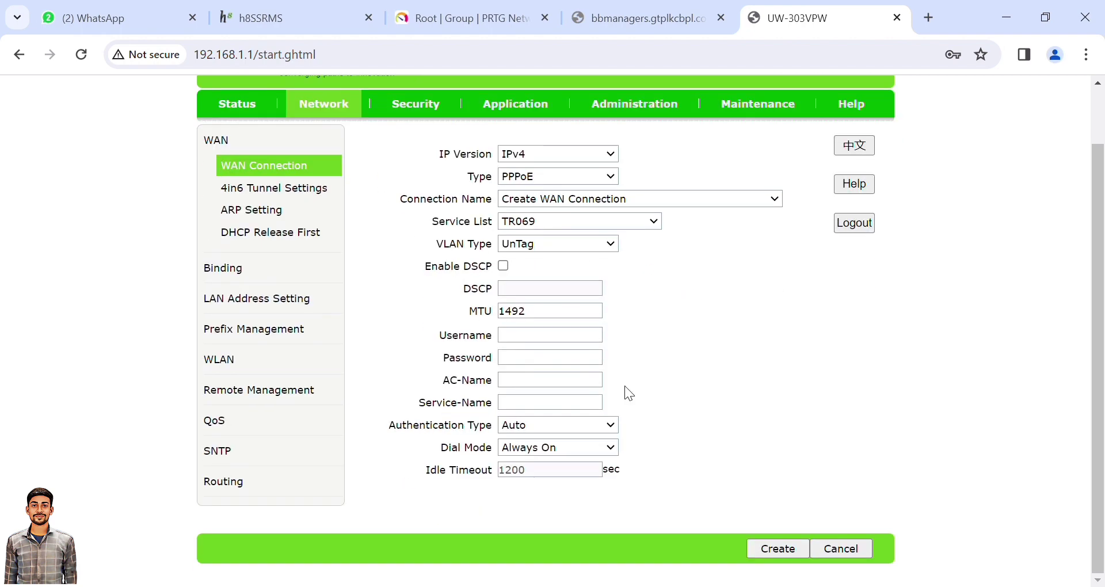
scroll(759, 333, "up", 1)
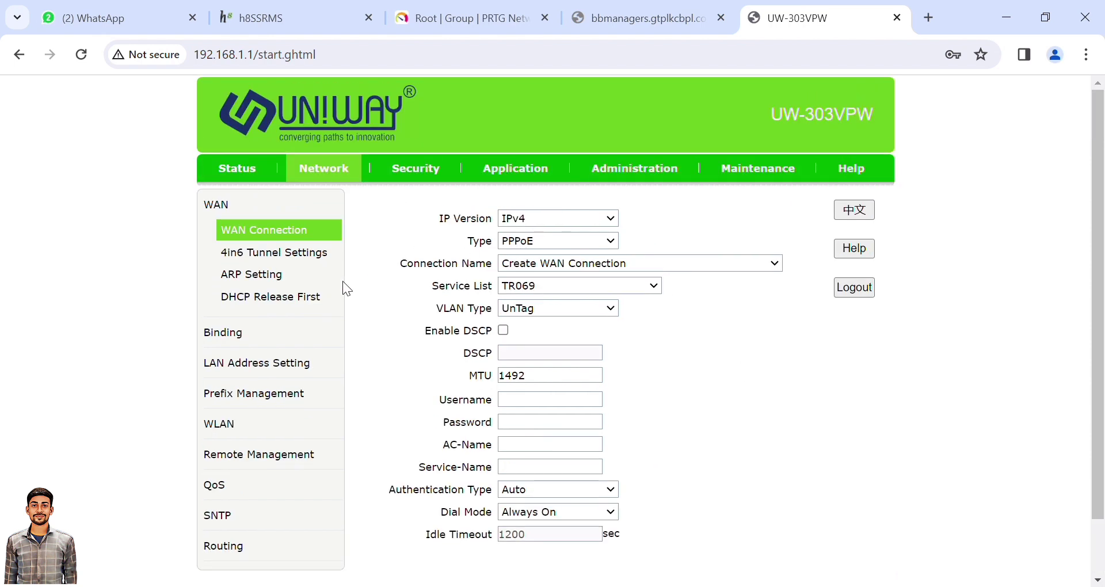
left_click(246, 303)
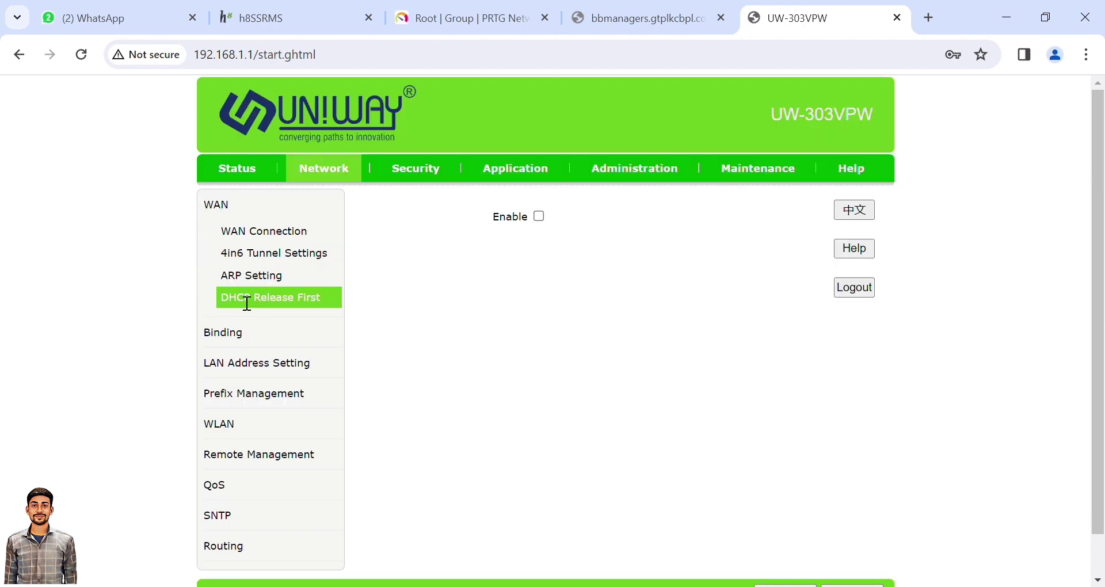
left_click(241, 233)
left_click(240, 172)
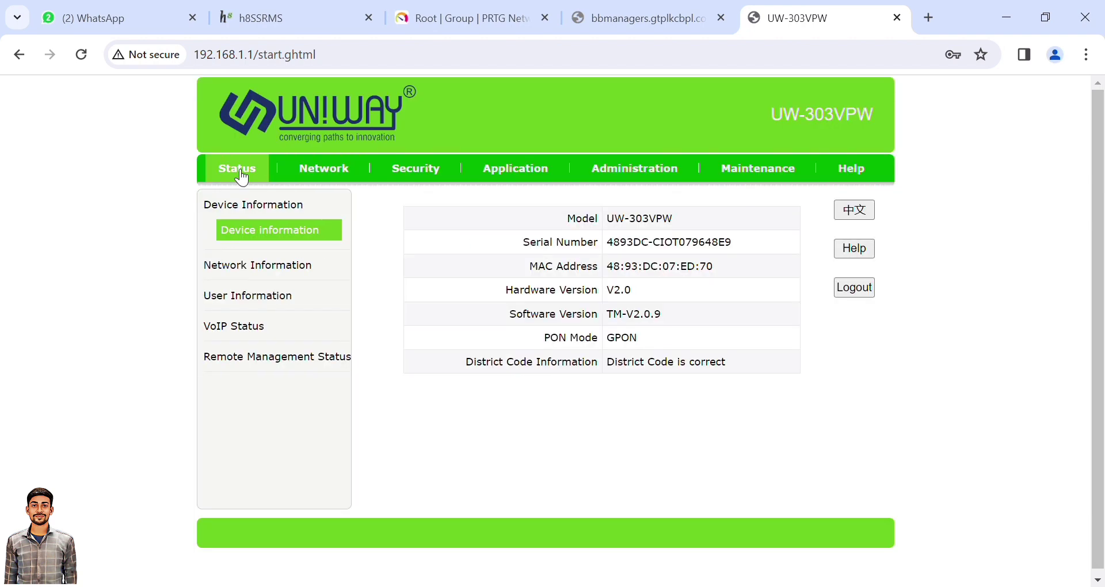
Step: Refresh the IPv4 Connection status page, then log out of the router admin
left_click(264, 266)
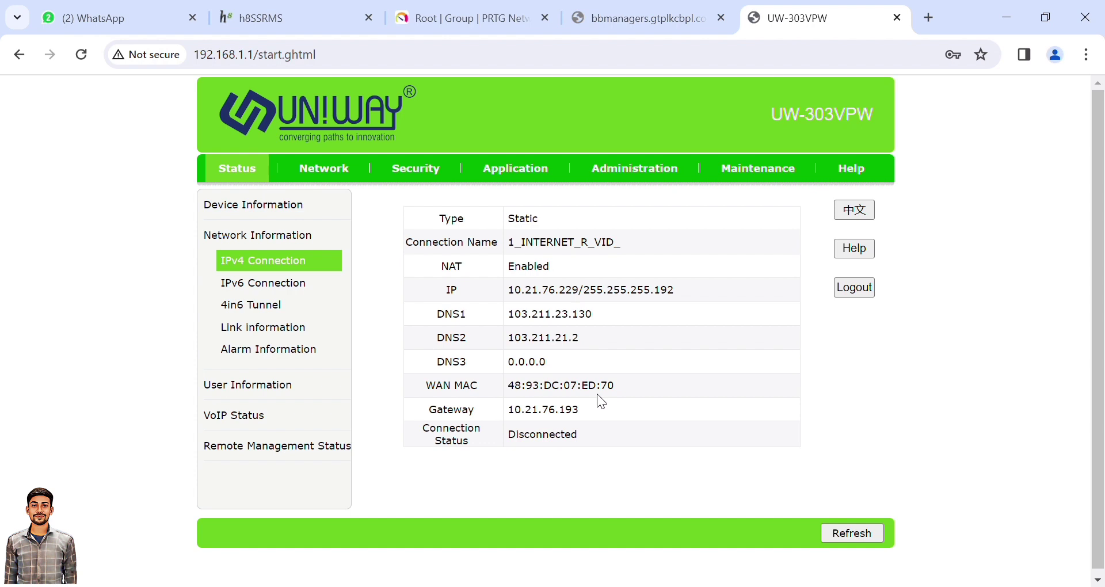
left_click(842, 530)
left_click(854, 287)
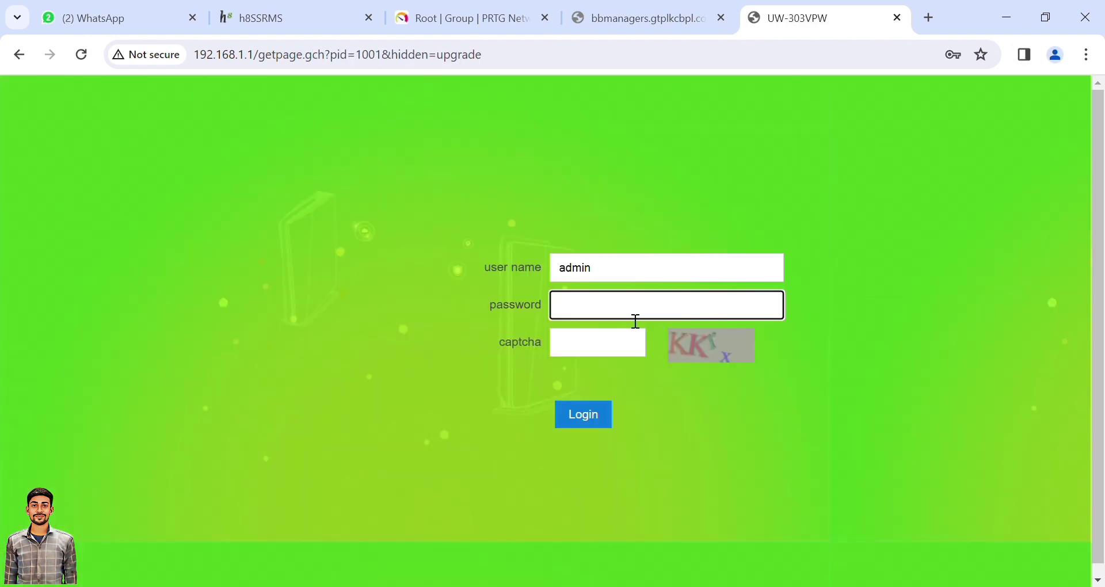
Step: Log in with the admin password and the captcha code shown on the login page
type("••••••••")
left_click(610, 357)
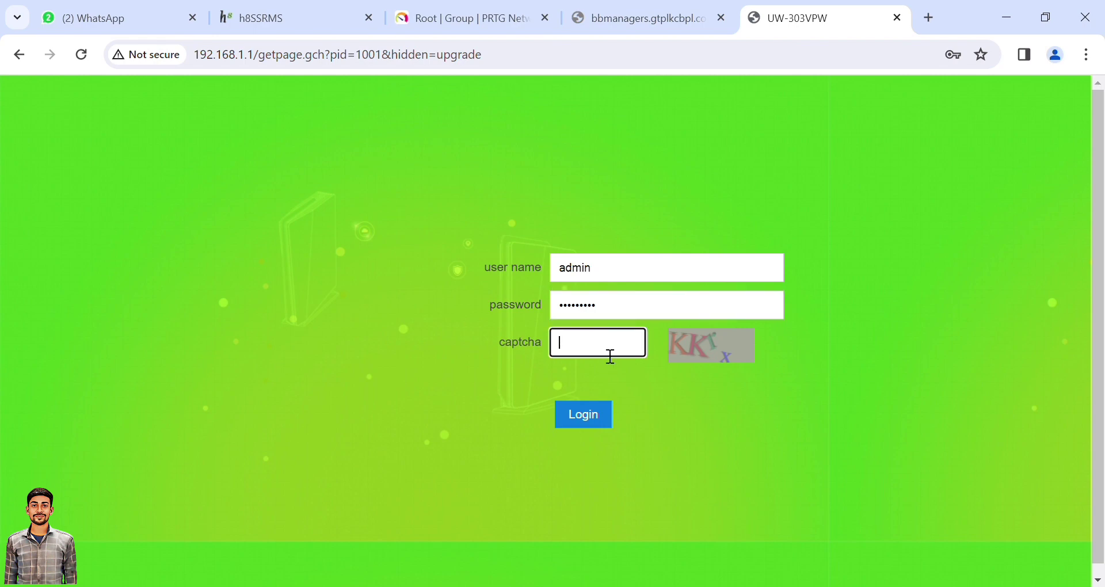
type("KK")
key("BackSpace")
key("BackSpace")
type("KKrx")
left_click(584, 414)
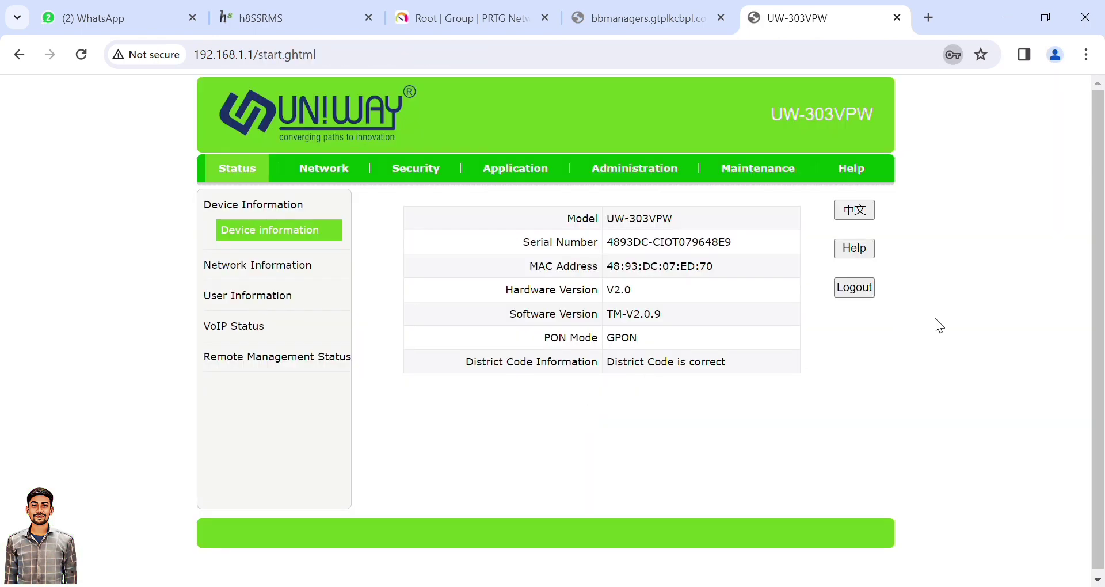
Step: Check the IPv4, optical link and WLAN status pages, ending on the IPv4 connection details
left_click(233, 270)
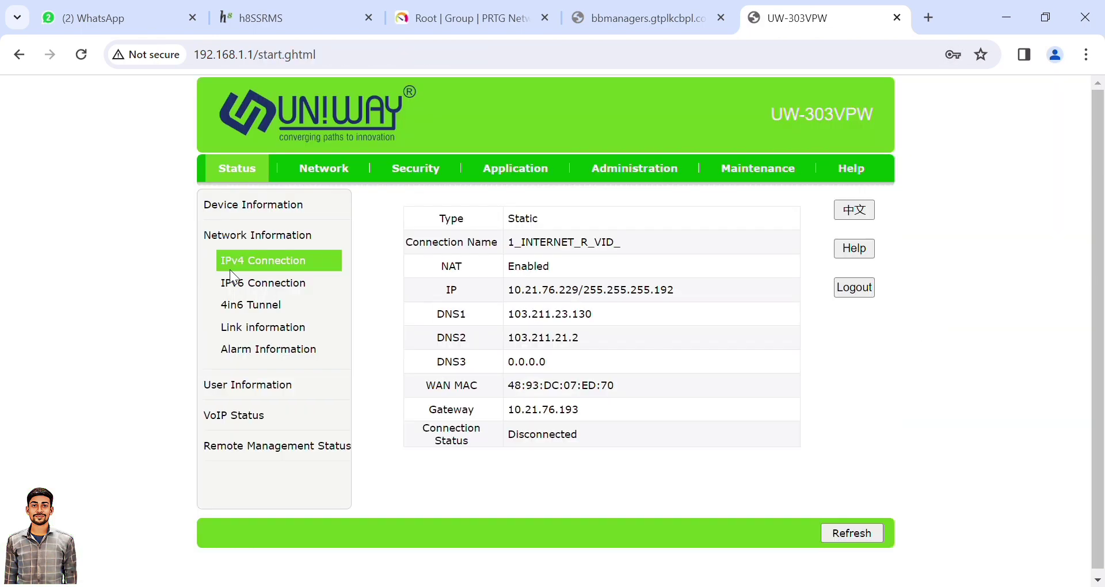
left_click(277, 327)
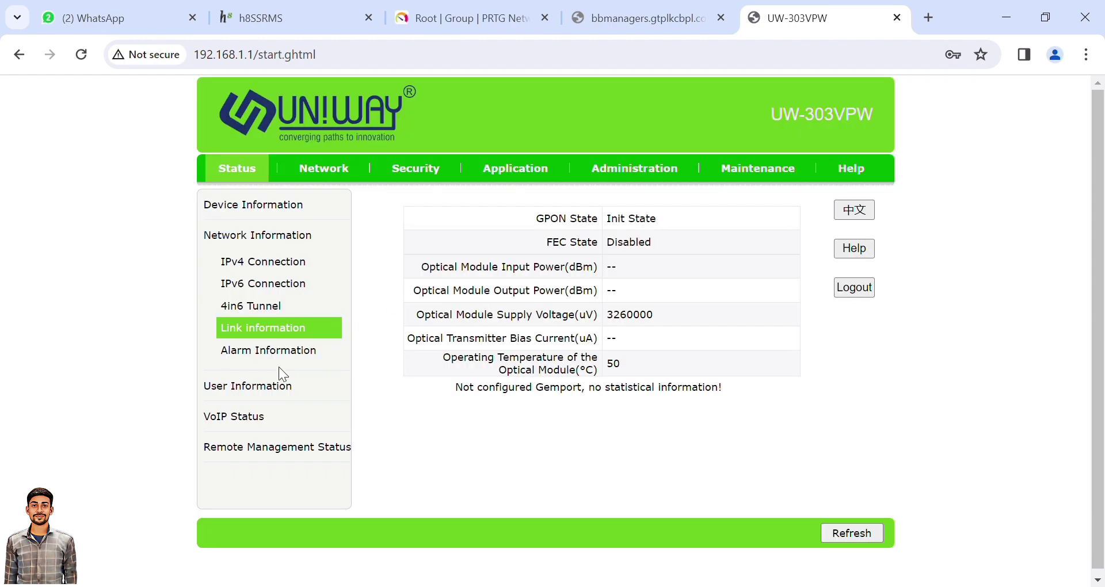
left_click(240, 388)
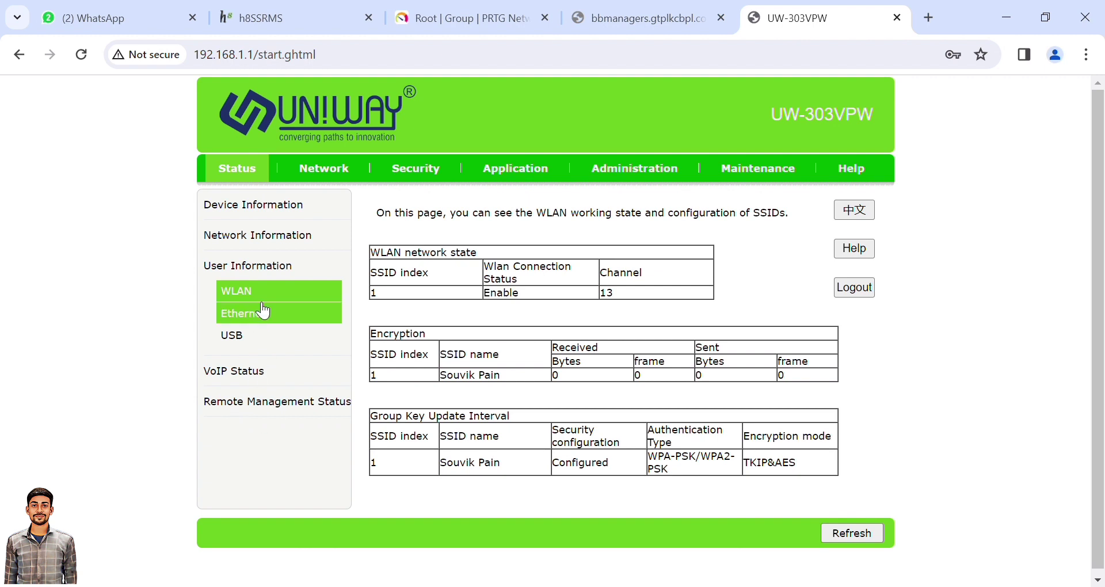
left_click(246, 237)
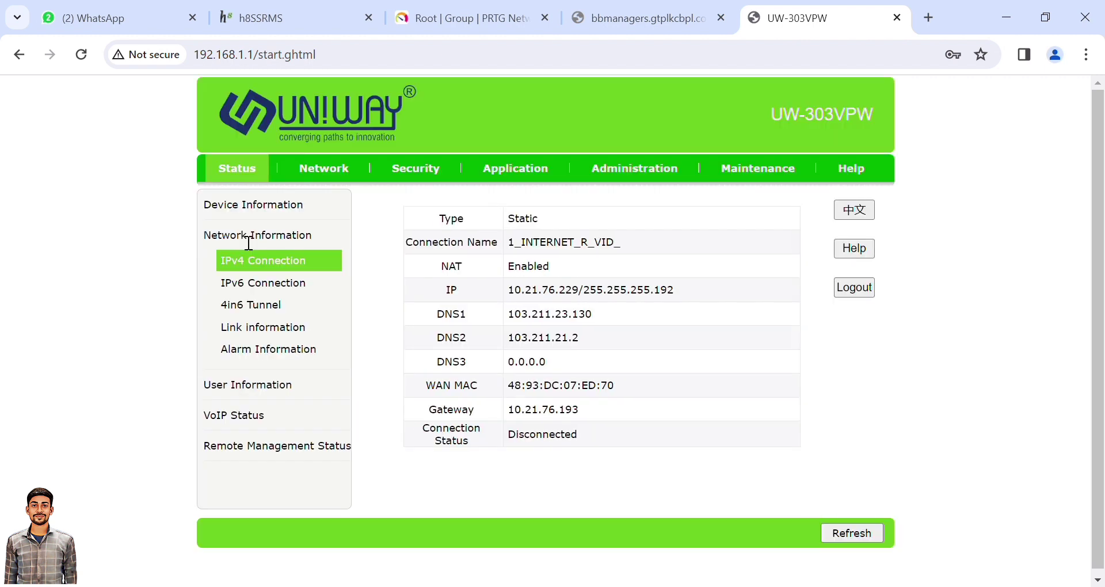